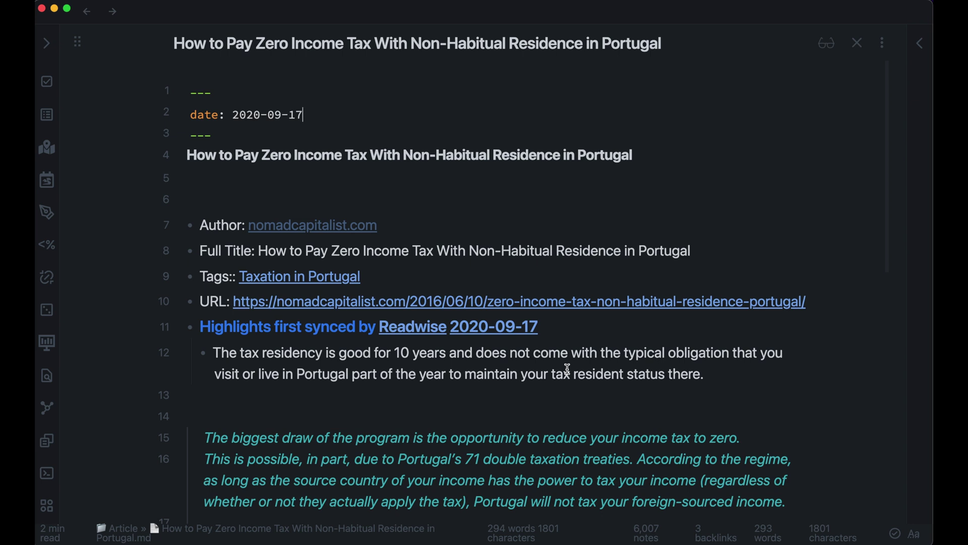
# Read through the highlights in the article note on paying zero income tax with non-habitual residence in Portugal
pyautogui.scroll(-3, 568, 369)
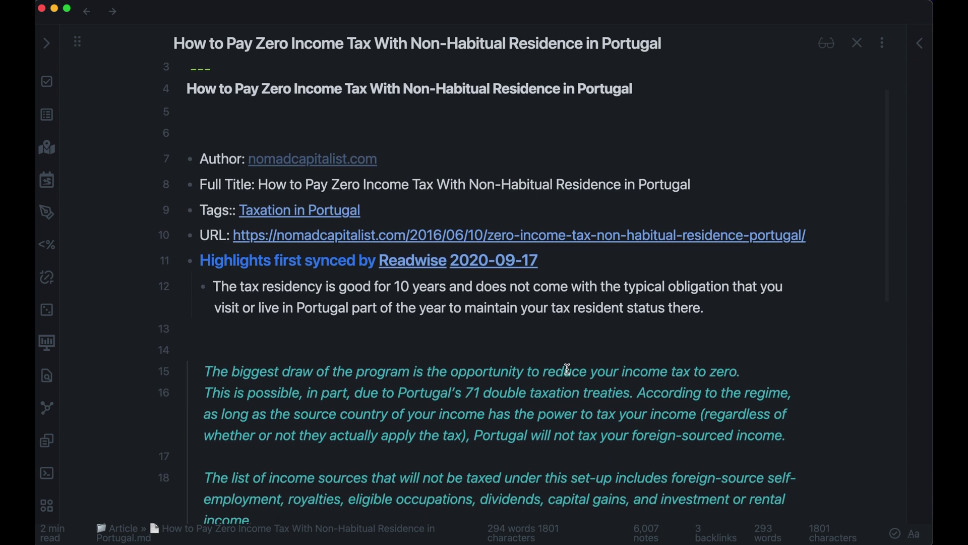
pyautogui.scroll(-6, 568, 369)
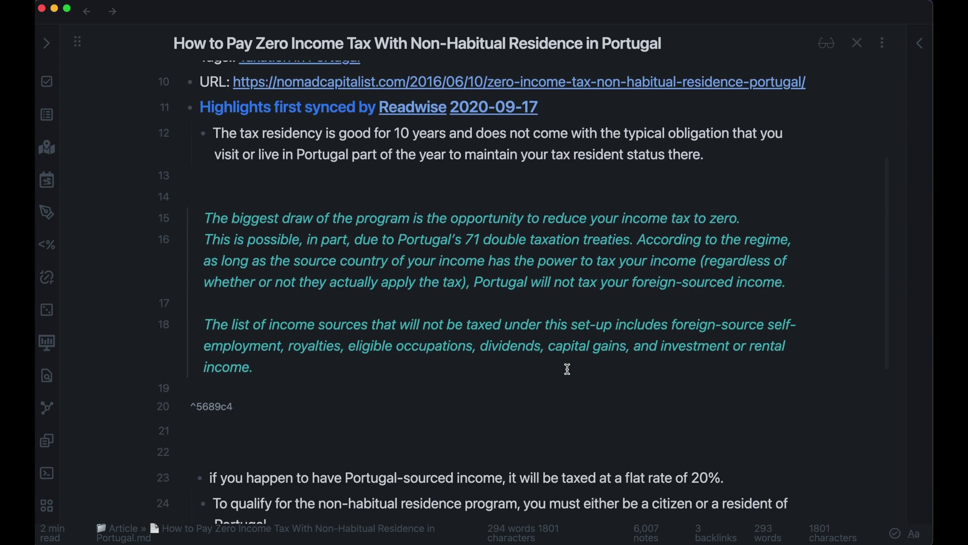
pyautogui.scroll(-7, 406, 333)
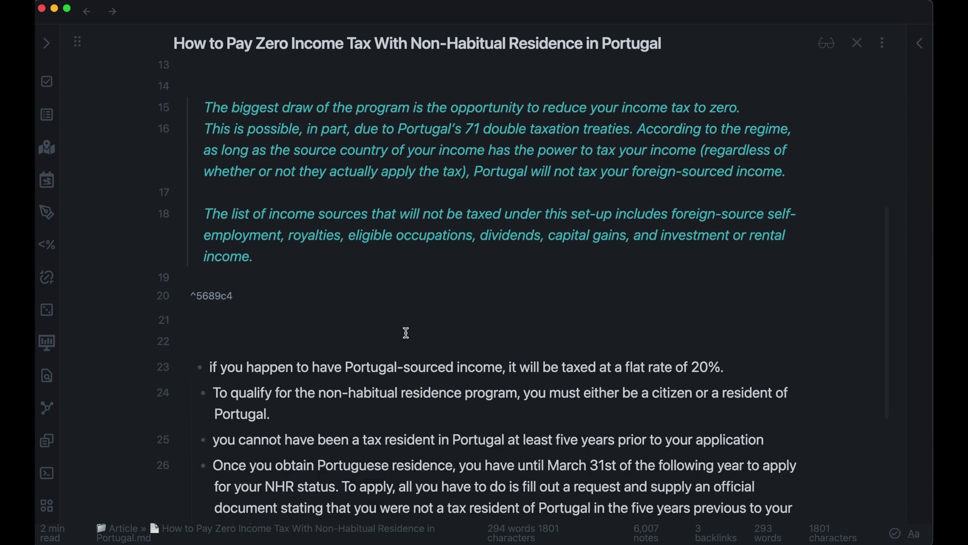
pyautogui.press('Up')
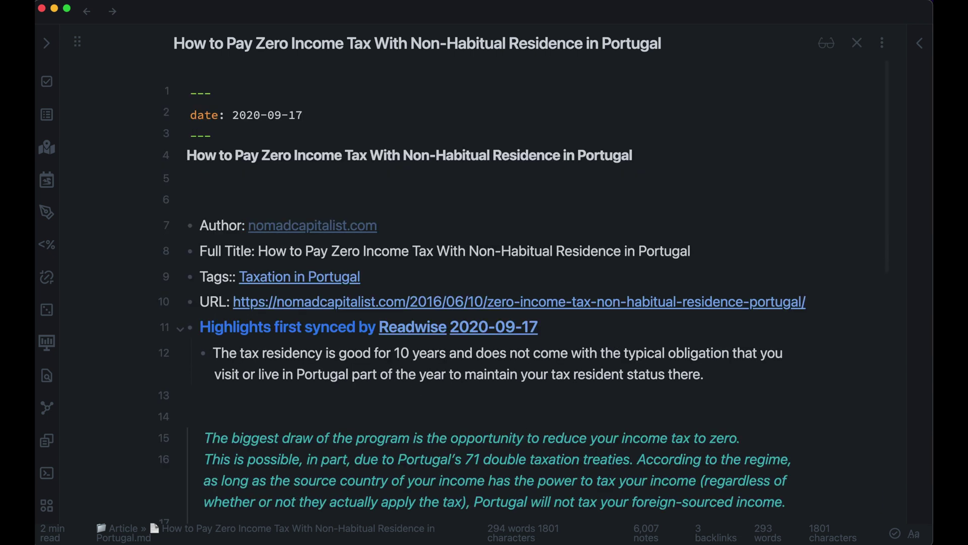
# Search the notes for "taxation" and open the Taxation in Portugal note
pyautogui.press('super+o')
pyautogui.write('taxation')
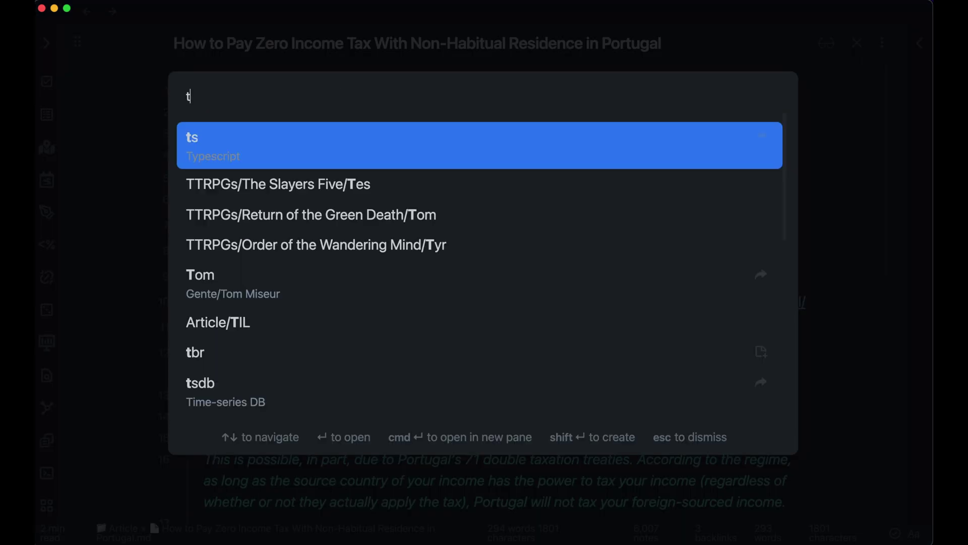
pyautogui.press('Down')
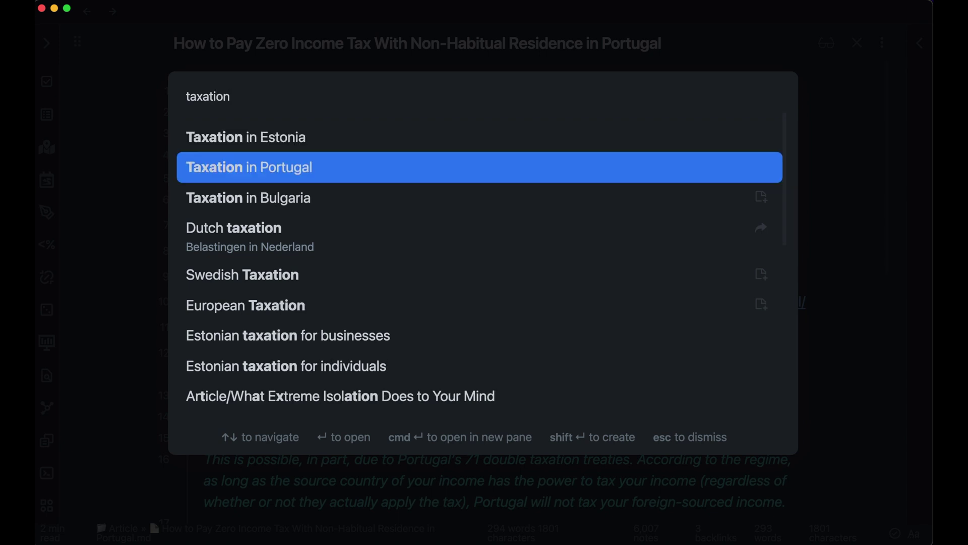
pyautogui.press('Return')
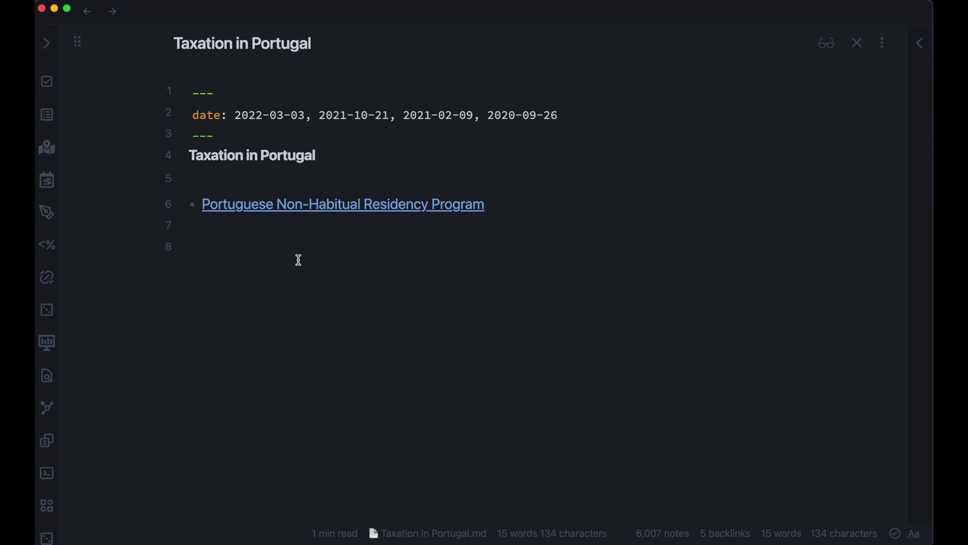
# Open the linked Portuguese Non-Habitual Residency Program note and review its description, requirements and tax rates
pyautogui.click(274, 215)
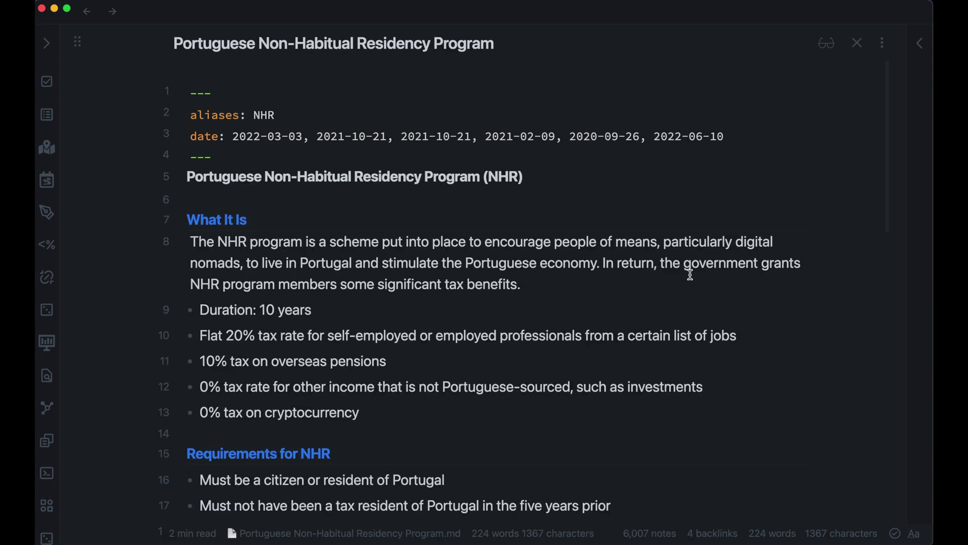
pyautogui.scroll(-3, 690, 275)
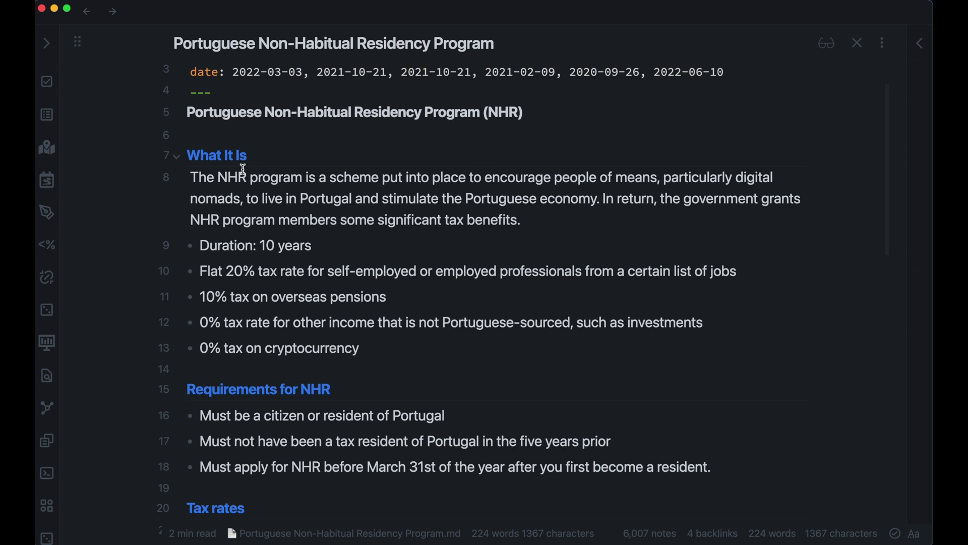
pyautogui.scroll(-7, 301, 220)
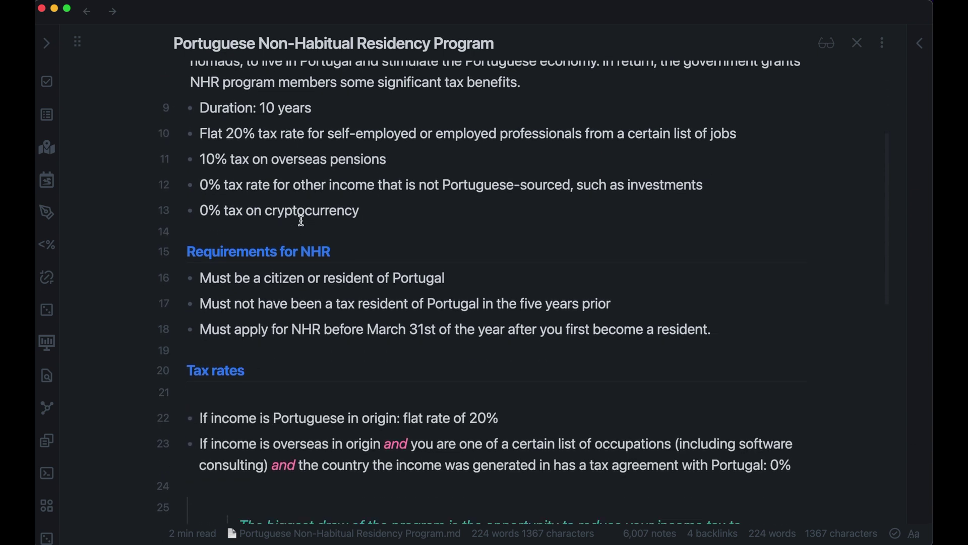
pyautogui.scroll(-12, 292, 415)
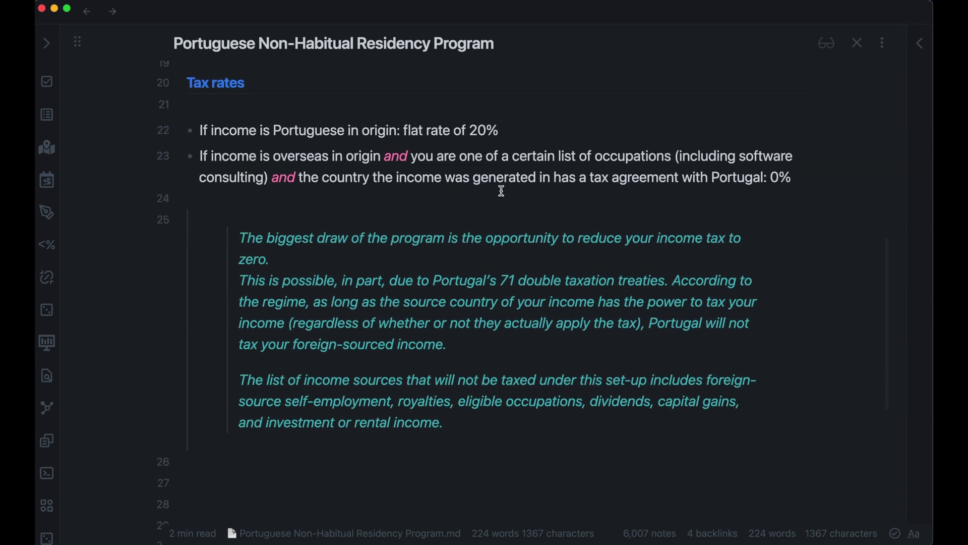
pyautogui.scroll(20, 502, 190)
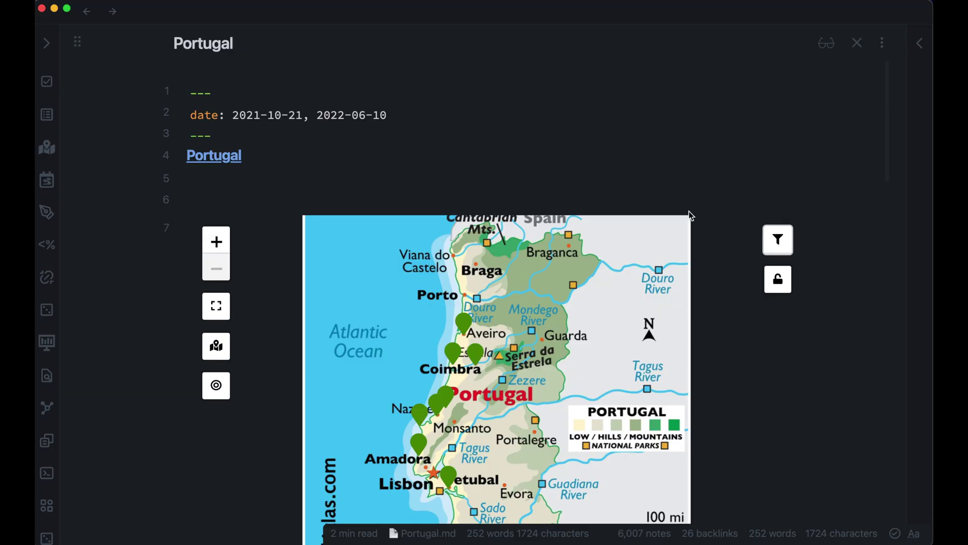
# In the Portugal note, show the leaflet code block behind the map and return to the rendered map
pyautogui.scroll(-2, 480, 120)
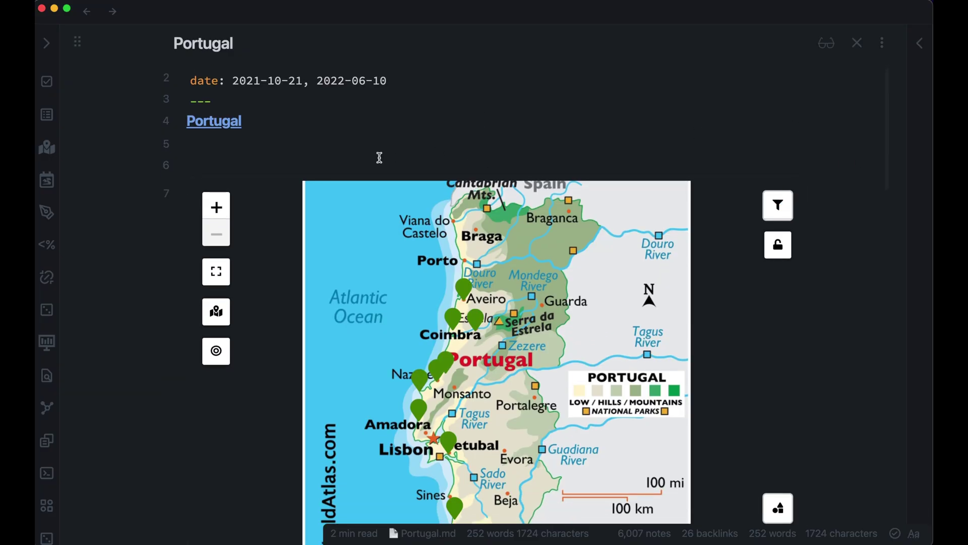
pyautogui.click(247, 168)
pyautogui.press('Down')
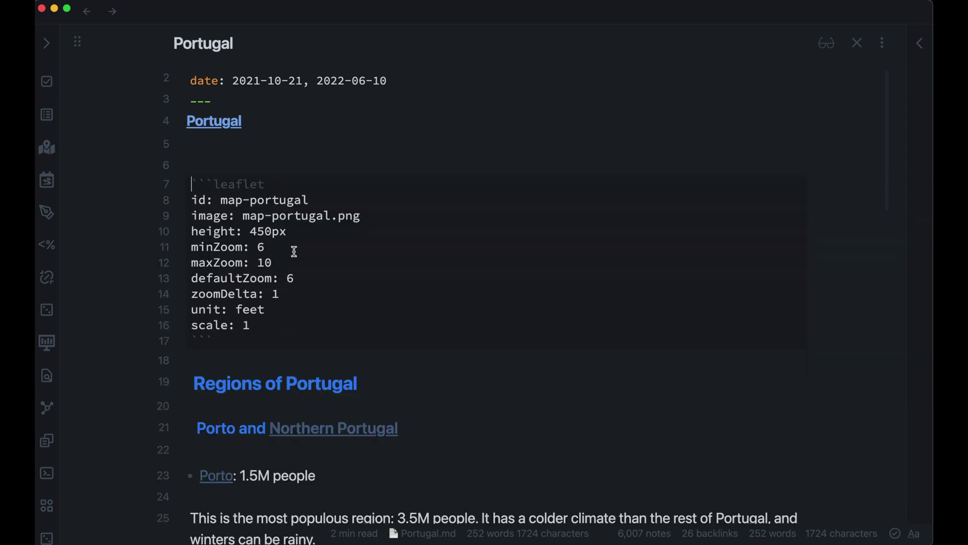
pyautogui.press('Up')
pyautogui.press('Up')
# Check which places the existing markers on the Portugal map refer to
pyautogui.scroll(-2, 860, 355)
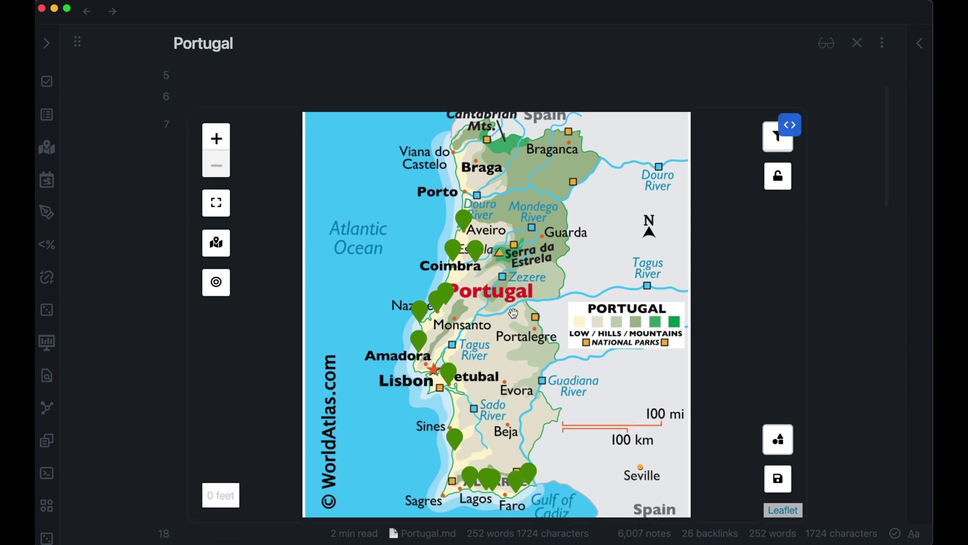
pyautogui.scroll(-1, 795, 309)
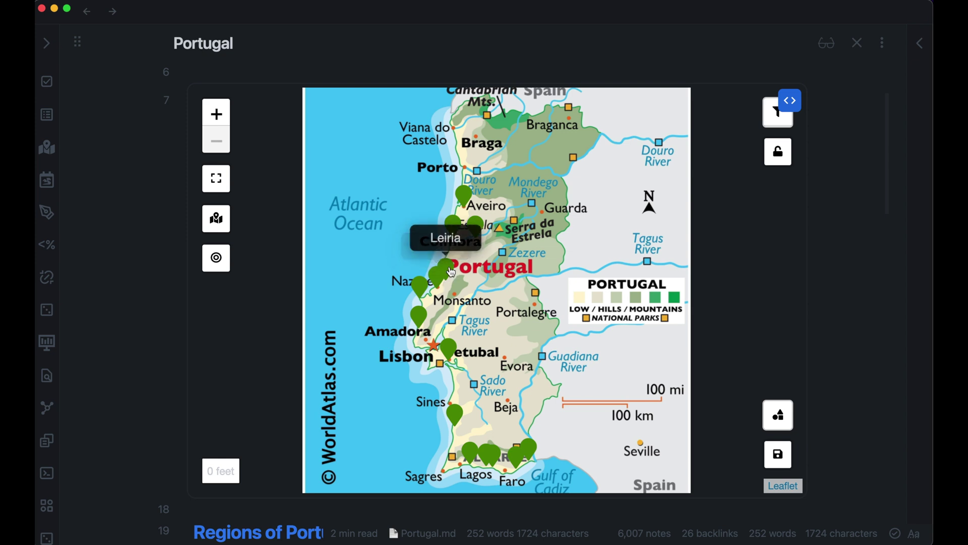
pyautogui.moveTo(456, 422)
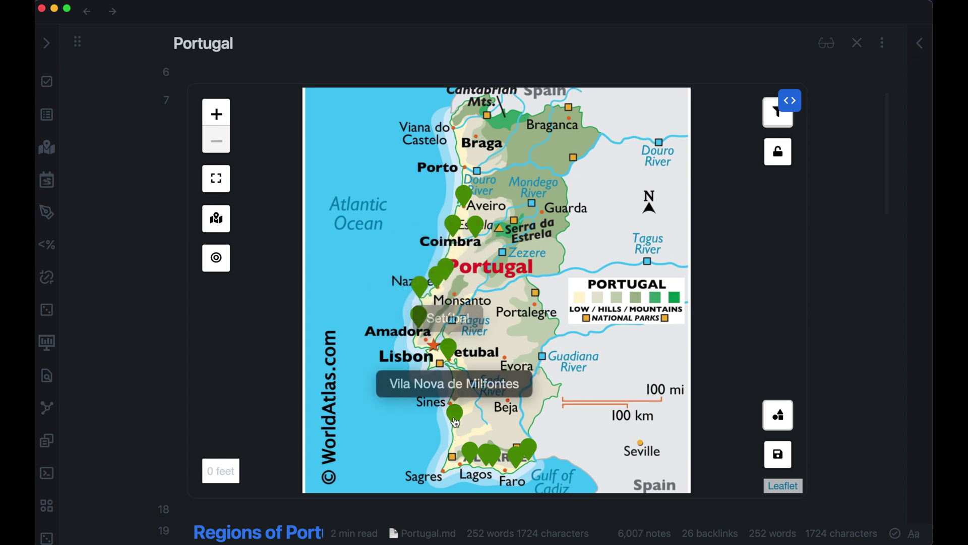
# Add a Default marker at Portalegre on the map and link it to the Portuguese Non-Habitual Residency Program note
pyautogui.rightClick(536, 309)
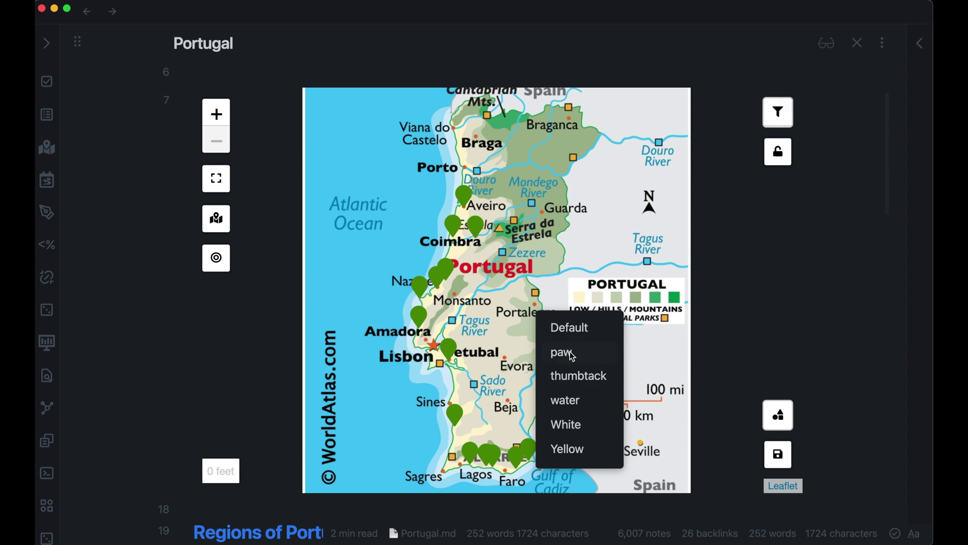
pyautogui.click(577, 334)
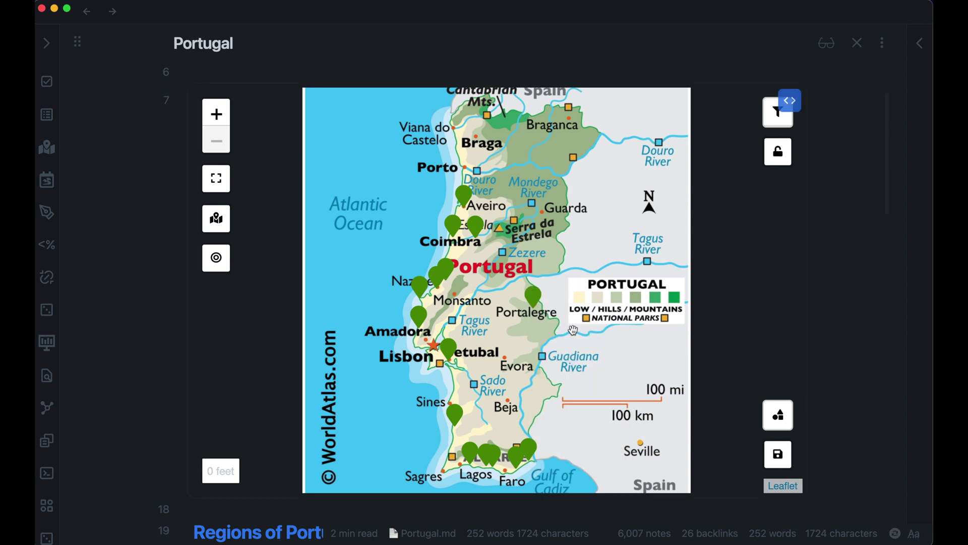
pyautogui.rightClick(533, 303)
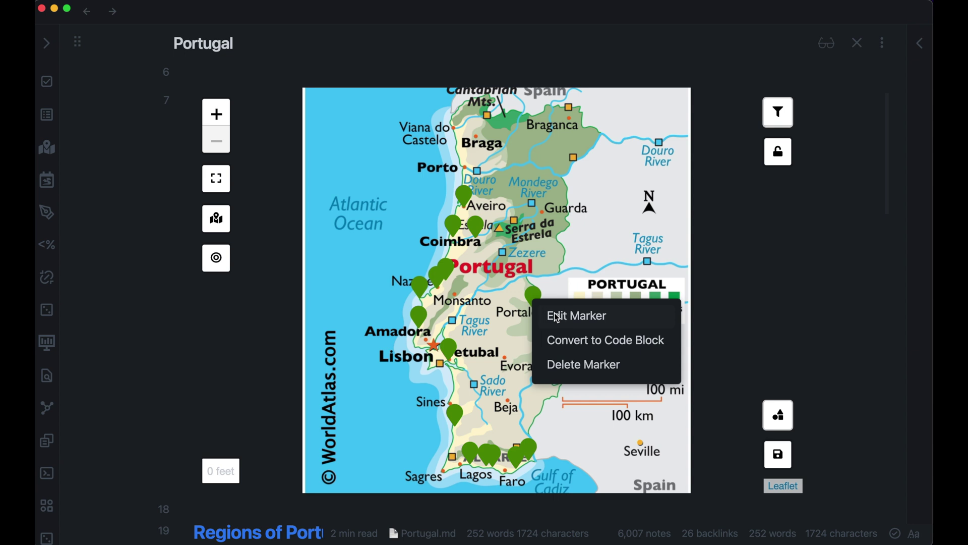
pyautogui.click(558, 318)
pyautogui.click(615, 214)
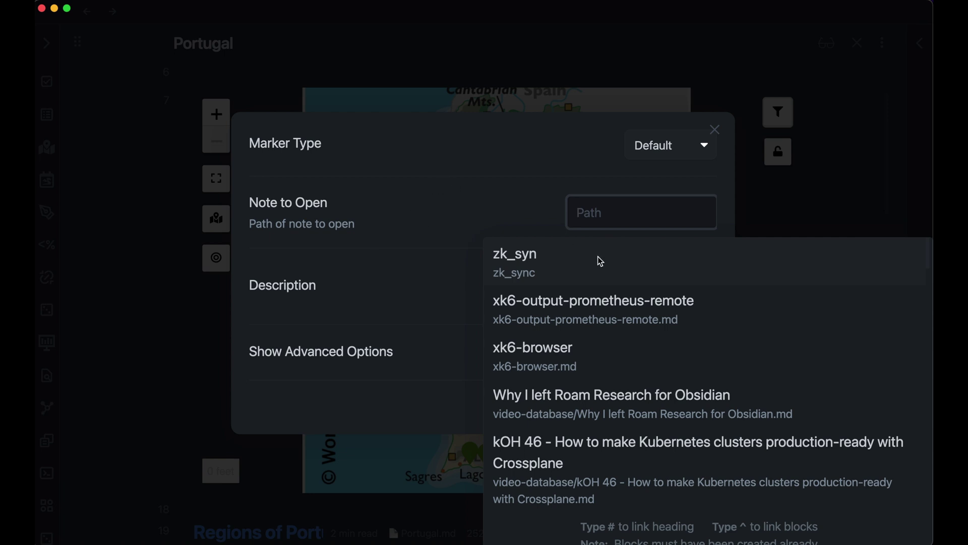
pyautogui.write('non habitu')
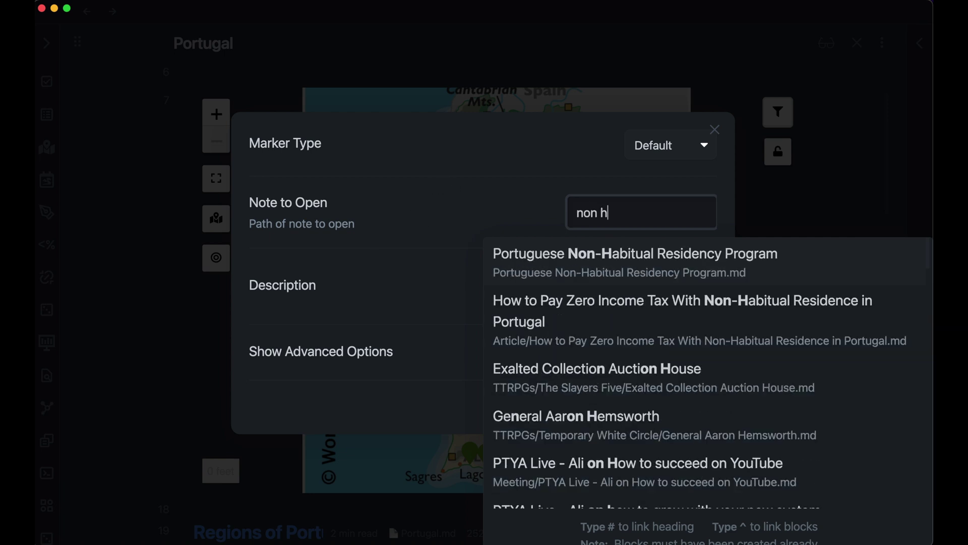
pyautogui.click(599, 255)
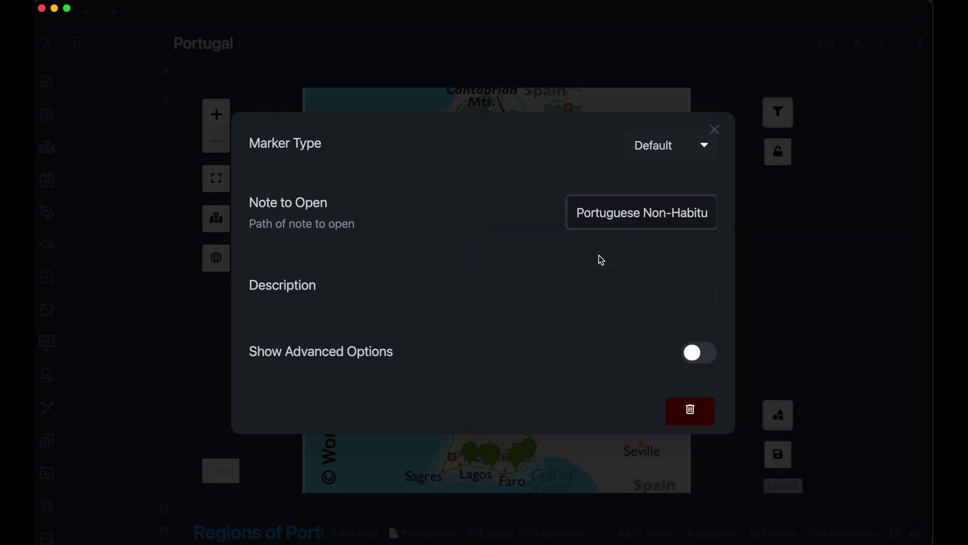
pyautogui.click(498, 146)
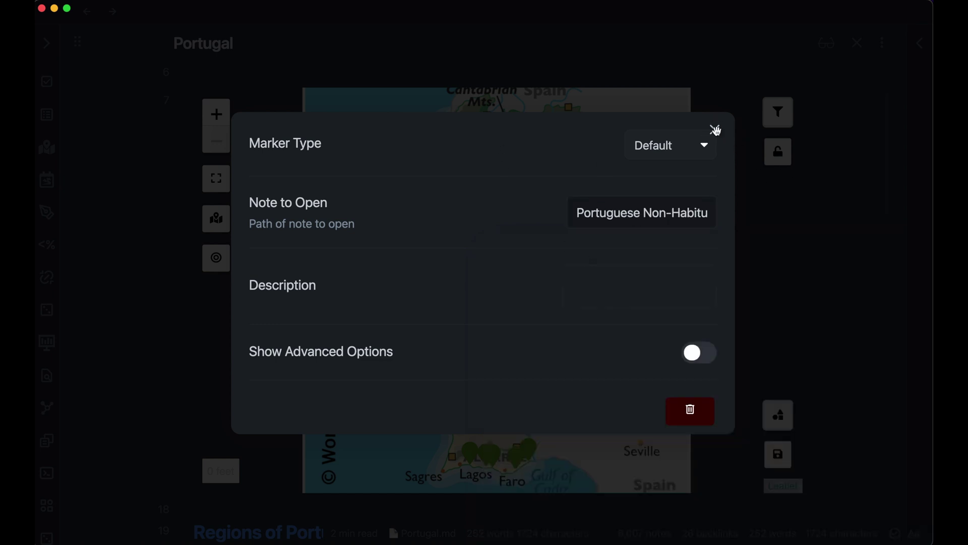
pyautogui.click(716, 130)
# Open the note linked to the Portalegre marker from the map and close it again
pyautogui.moveTo(535, 302)
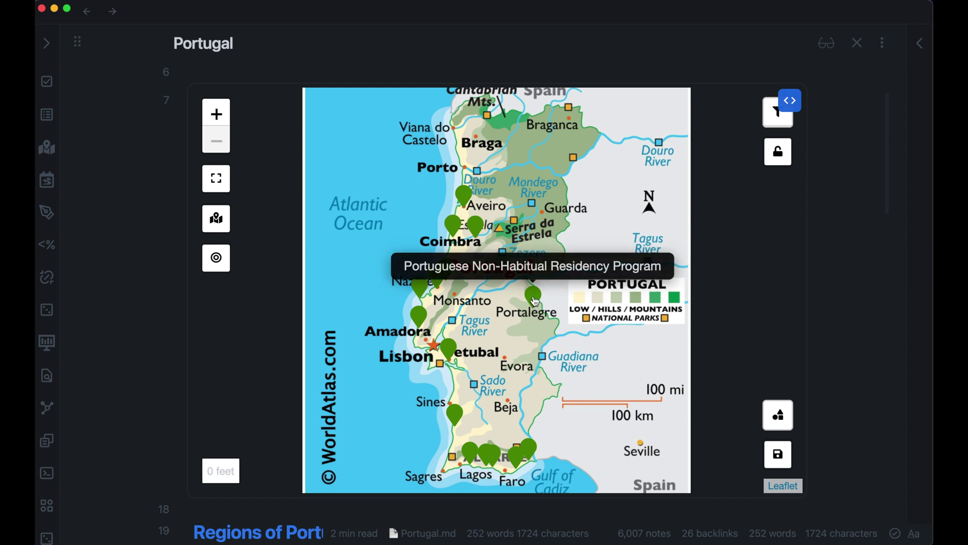
pyautogui.click(536, 301)
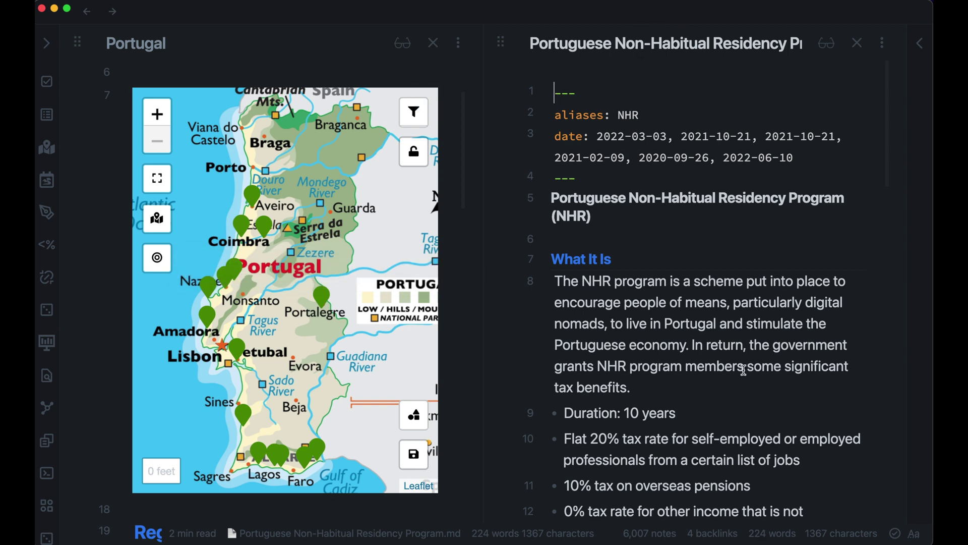
pyautogui.press('super+w')
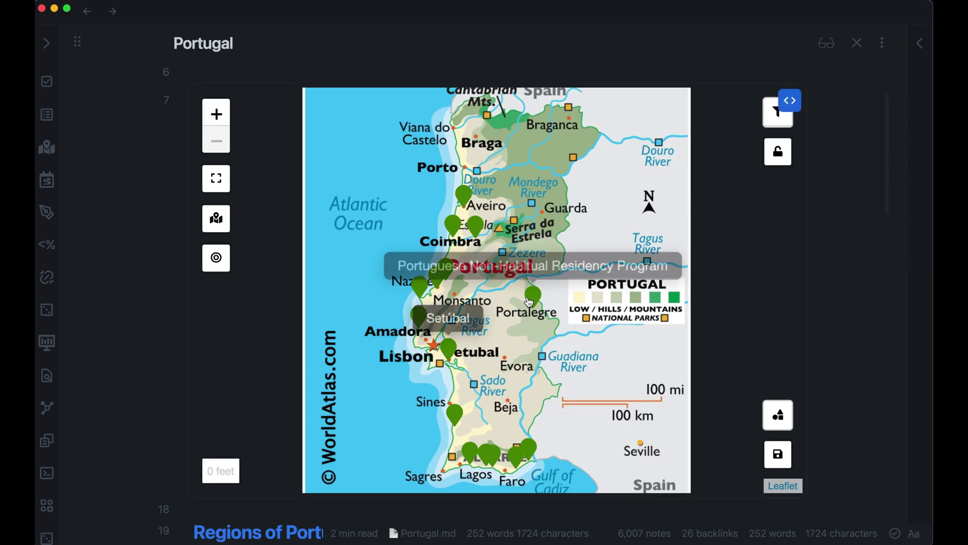
# Change the residency program marker's type to Yellow and reposition it just east of the map's Portugal label
pyautogui.moveTo(569, 222); pyautogui.dragTo(586, 246)
pyautogui.rightClick(586, 246)
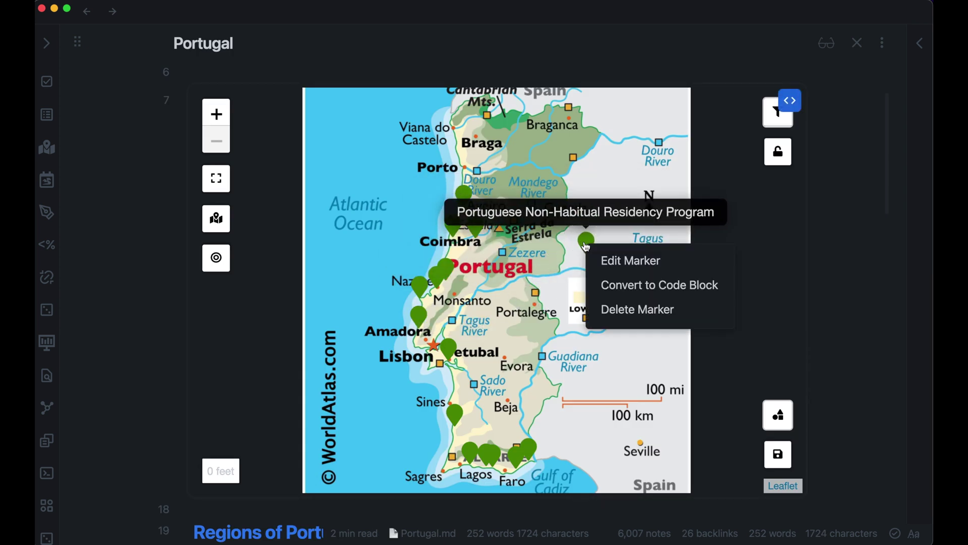
pyautogui.click(611, 258)
pyautogui.click(671, 147)
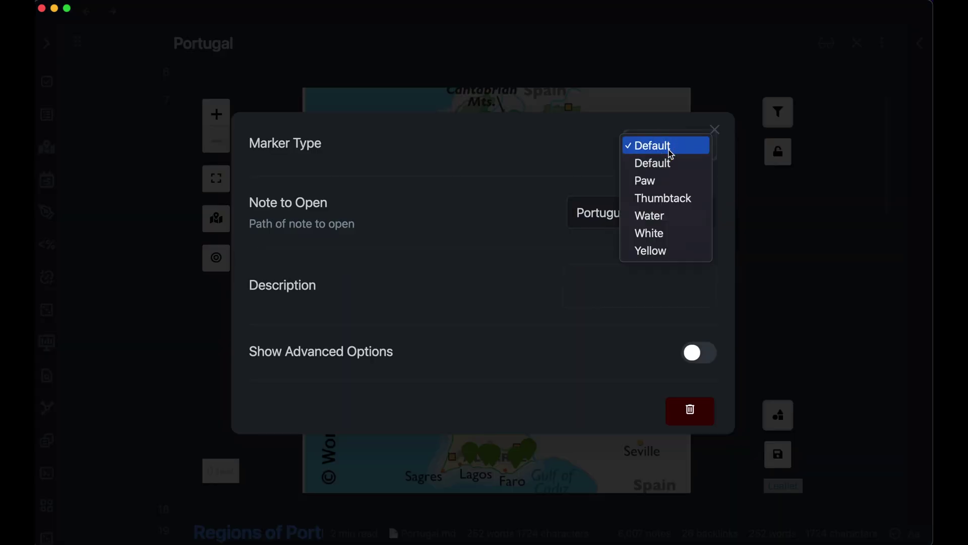
pyautogui.click(681, 250)
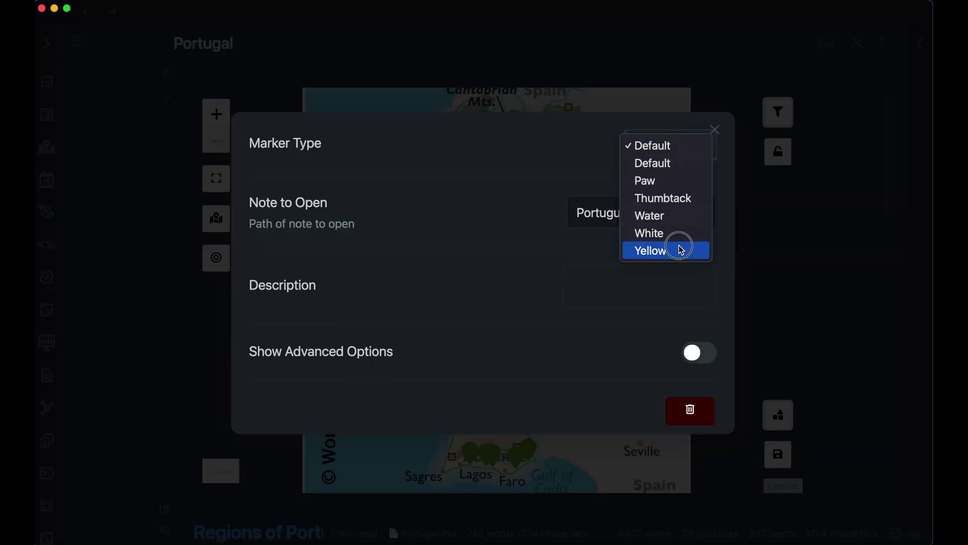
pyautogui.click(717, 129)
pyautogui.moveTo(587, 251); pyautogui.dragTo(541, 267)
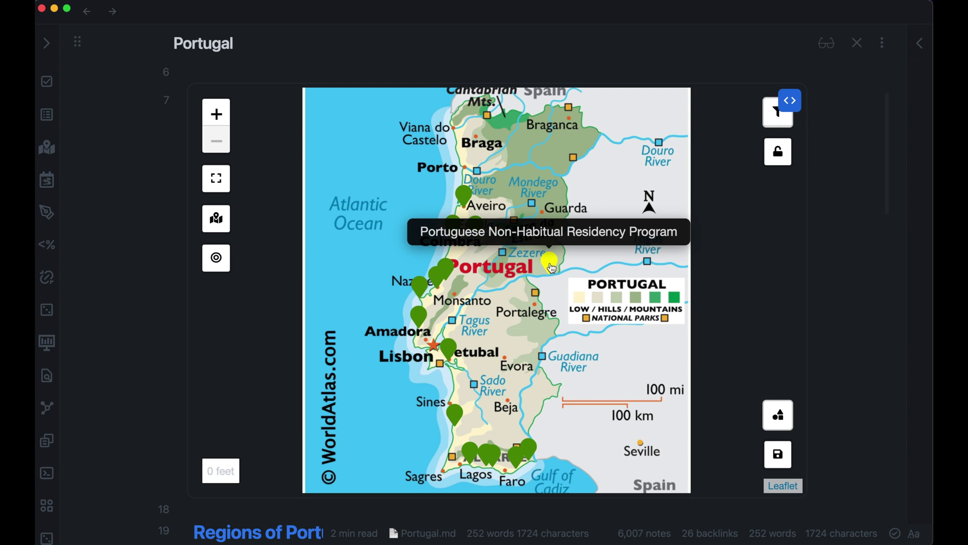
# Change the residency program marker's type to Thumbtack and move it just northeast of Portalegre
pyautogui.rightClick(553, 268)
pyautogui.click(600, 284)
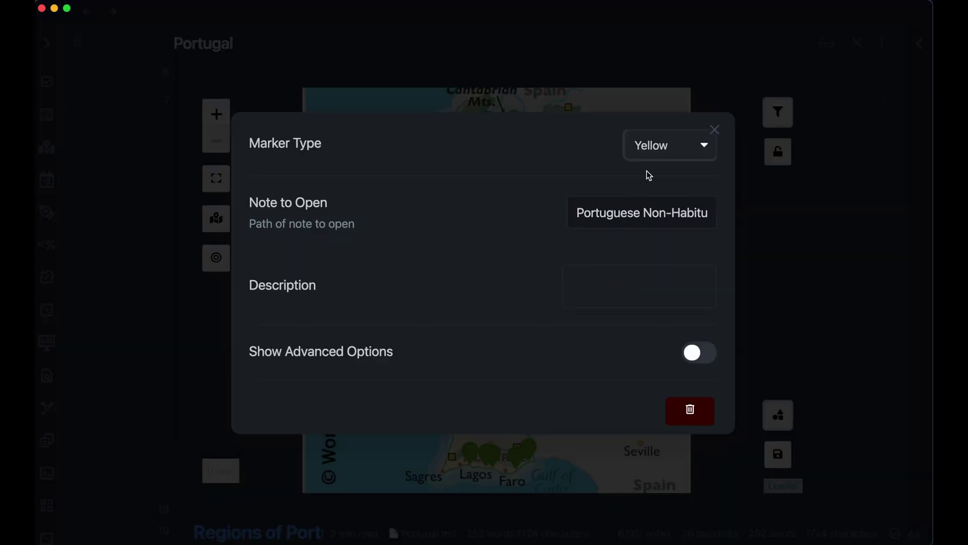
pyautogui.click(662, 154)
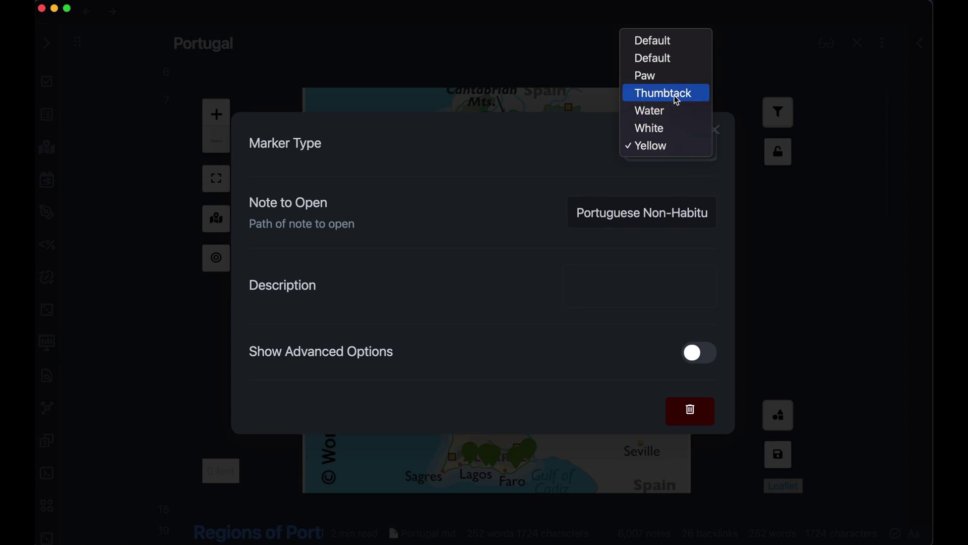
pyautogui.click(676, 97)
pyautogui.click(716, 130)
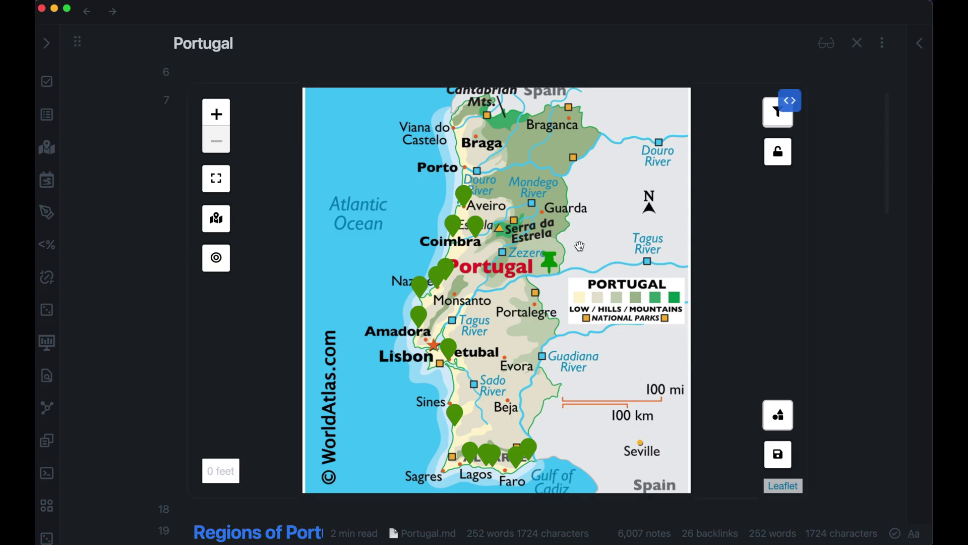
pyautogui.moveTo(551, 263); pyautogui.dragTo(556, 292)
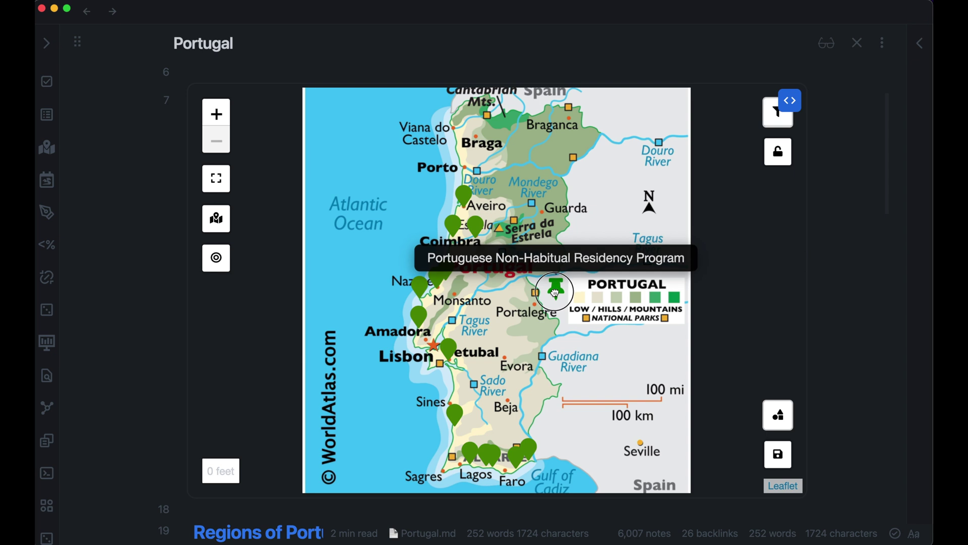
# Change the residency program marker's type to Water and move it just south of Portalegre
pyautogui.rightClick(555, 292)
pyautogui.click(580, 307)
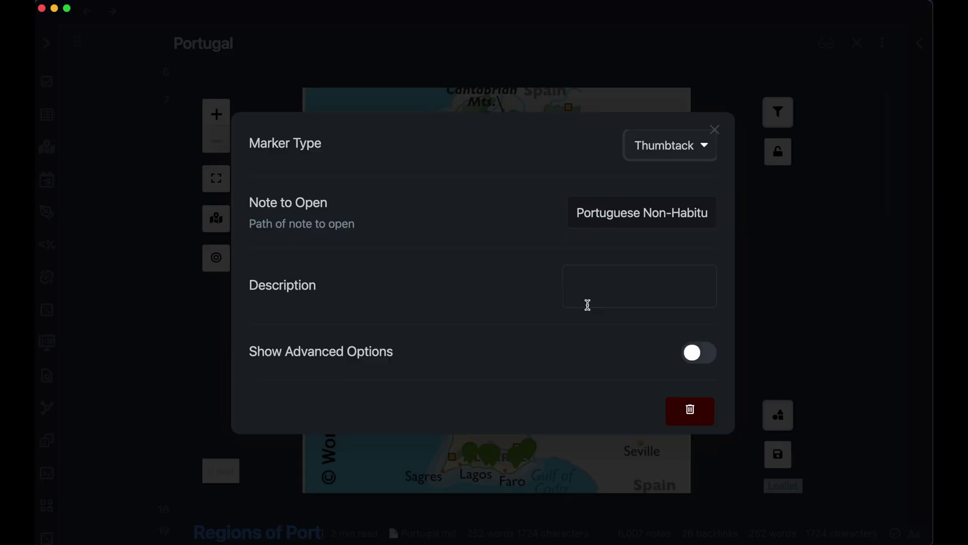
pyautogui.click(654, 157)
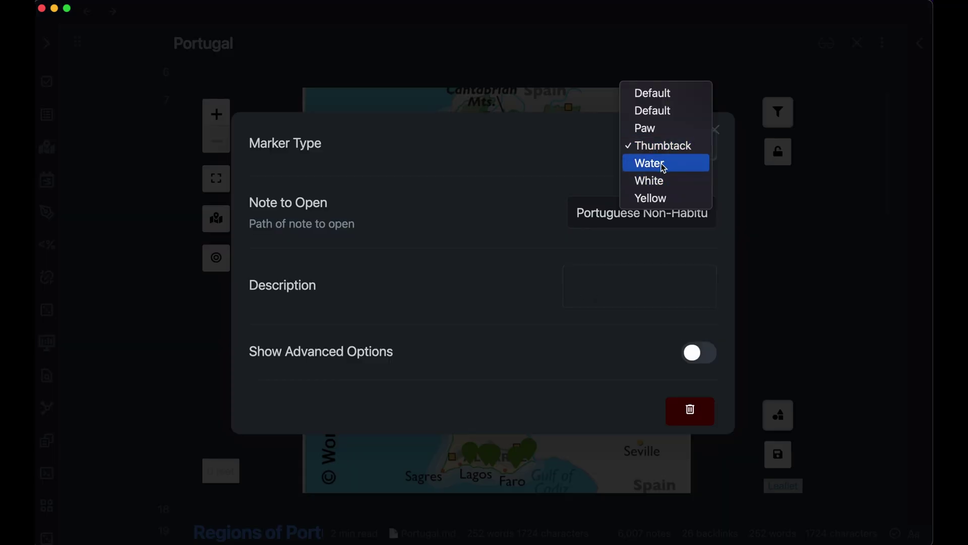
pyautogui.click(663, 168)
pyautogui.click(715, 129)
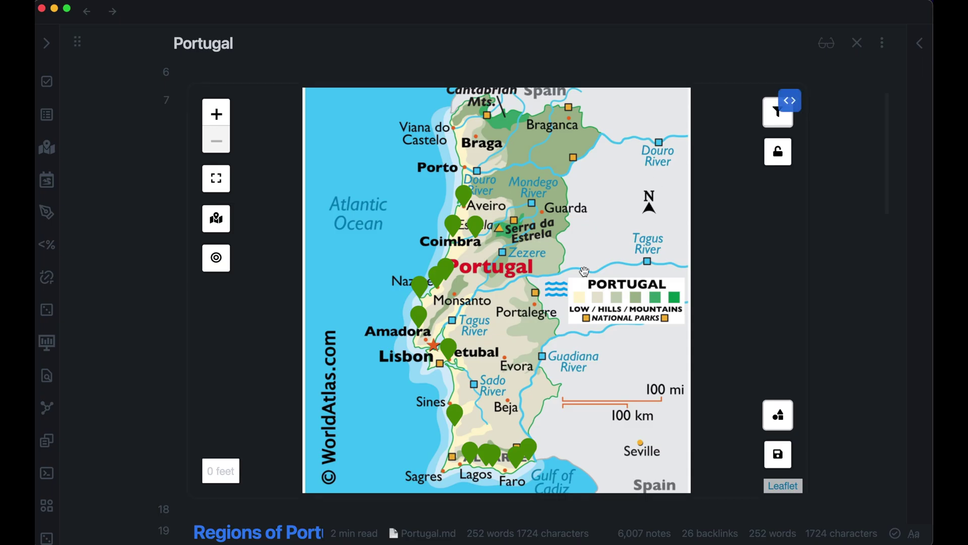
pyautogui.moveTo(557, 289); pyautogui.dragTo(556, 259)
pyautogui.moveTo(542, 259); pyautogui.dragTo(526, 337)
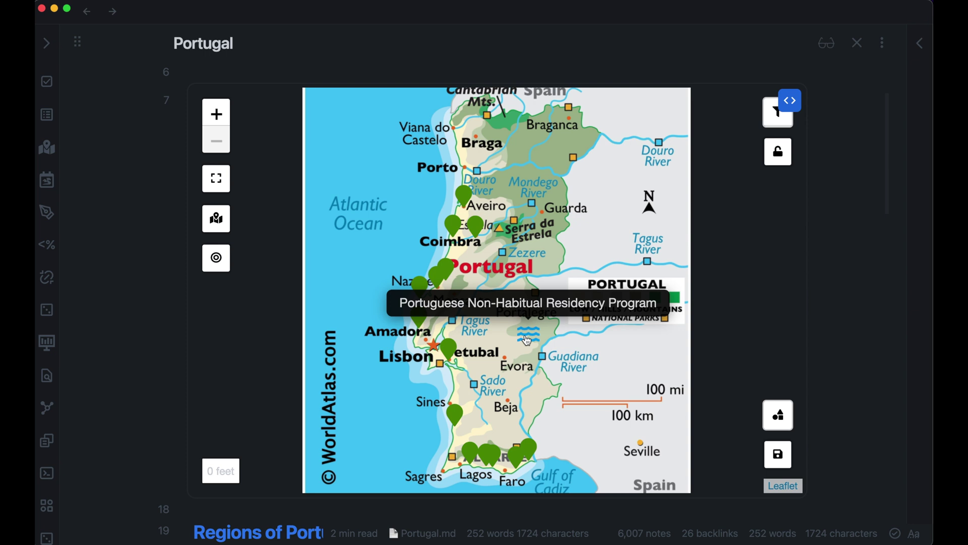
# Open the Obsidian Leaflet plugin settings and go to the default marker options and the additional map markers
pyautogui.rightClick(528, 341)
pyautogui.click(547, 377)
pyautogui.scroll(-5, 55, 469)
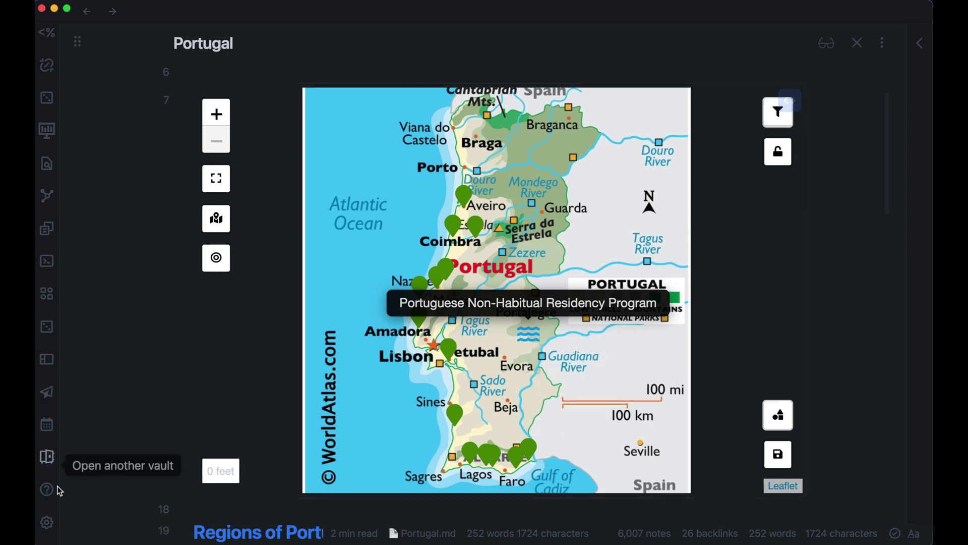
pyautogui.scroll(-2, 56, 499)
pyautogui.click(48, 501)
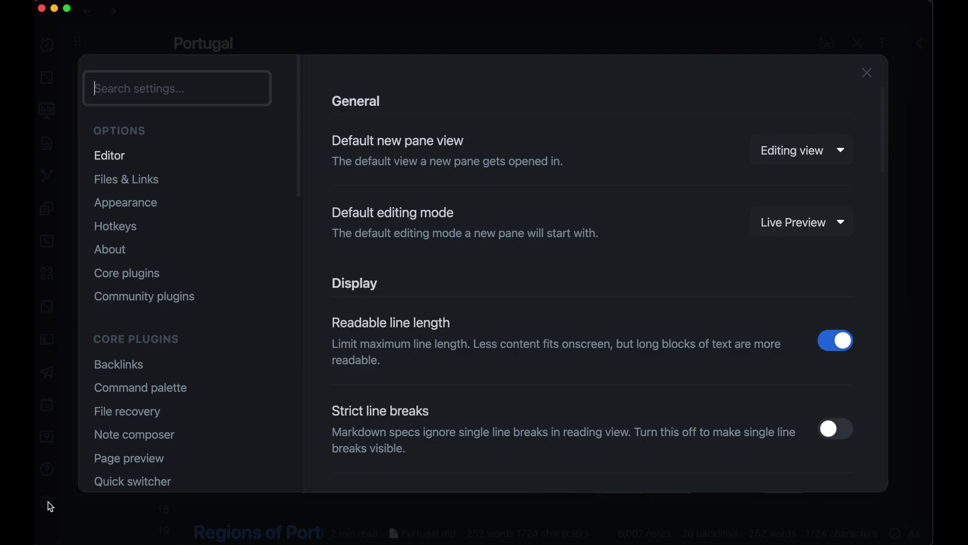
pyautogui.scroll(-10, 178, 410)
pyautogui.click(136, 283)
pyautogui.scroll(-5, 614, 266)
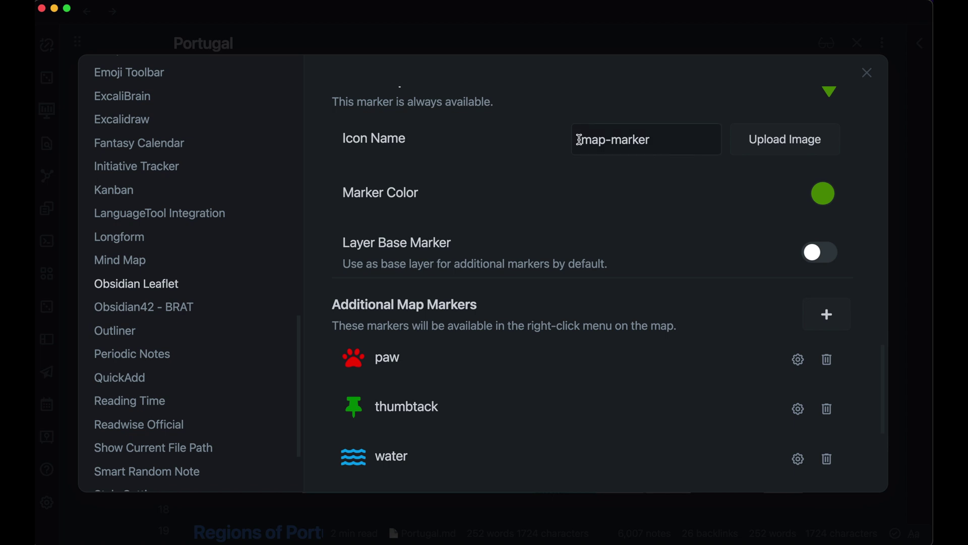
pyautogui.scroll(2, 588, 249)
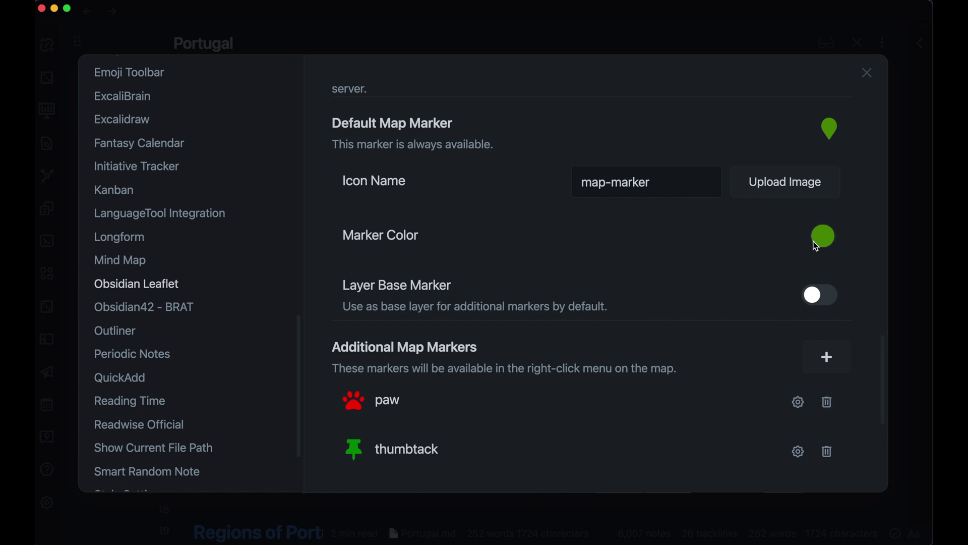
pyautogui.scroll(-5, 568, 407)
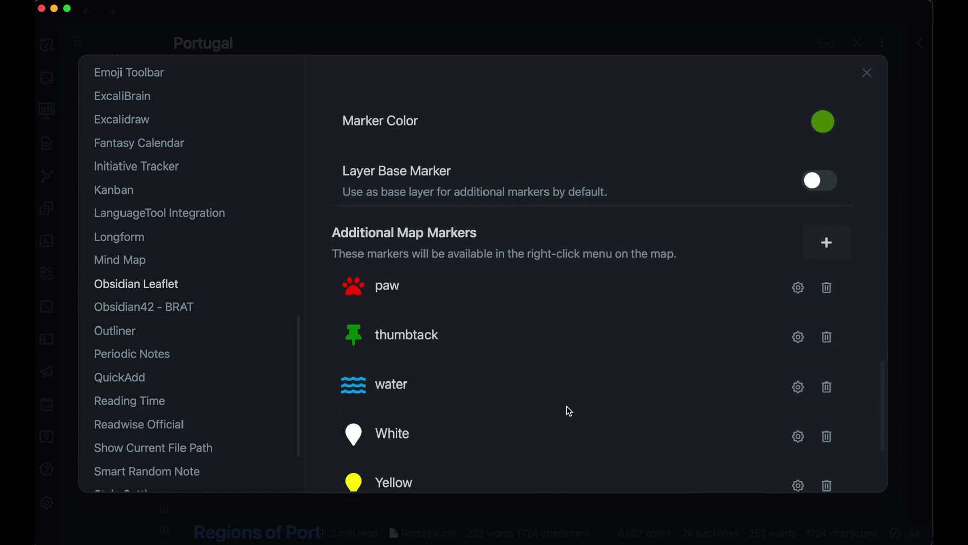
pyautogui.scroll(-2, 553, 239)
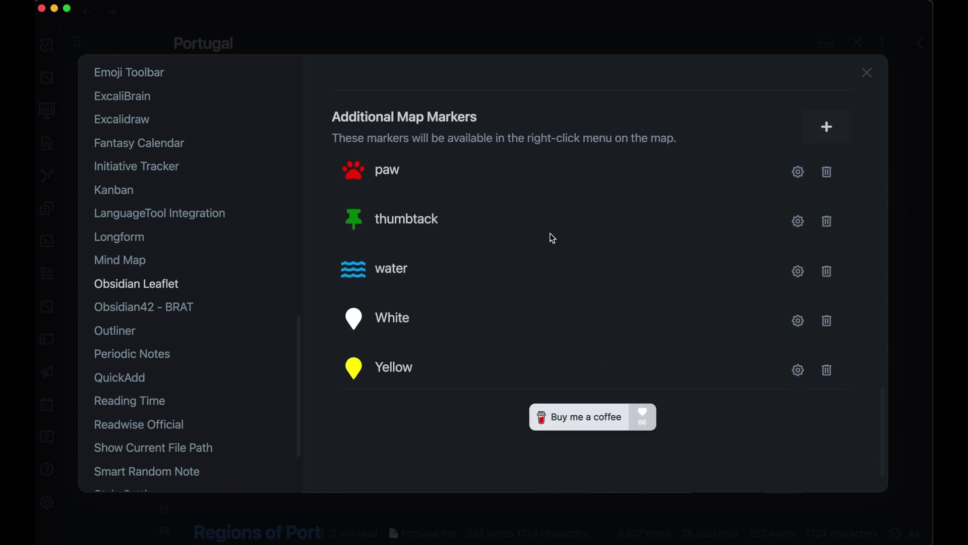
# Start a new additional map marker and choose asterisk as its Font Awesome icon
pyautogui.click(826, 182)
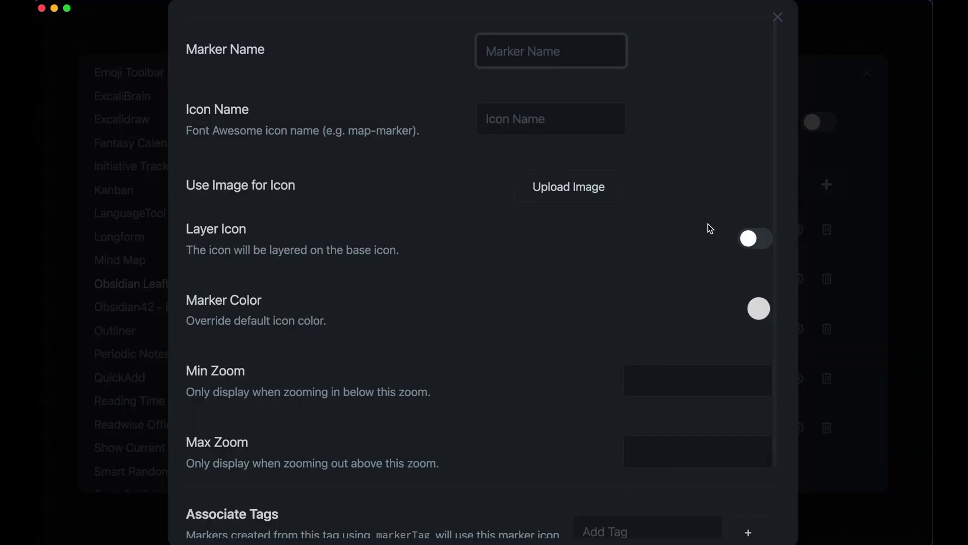
pyautogui.click(577, 113)
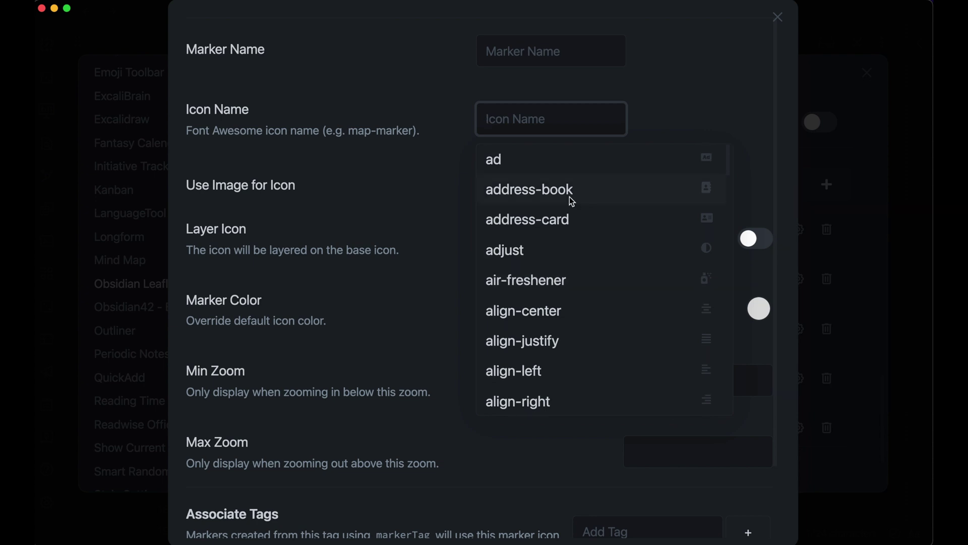
pyautogui.scroll(-5, 584, 339)
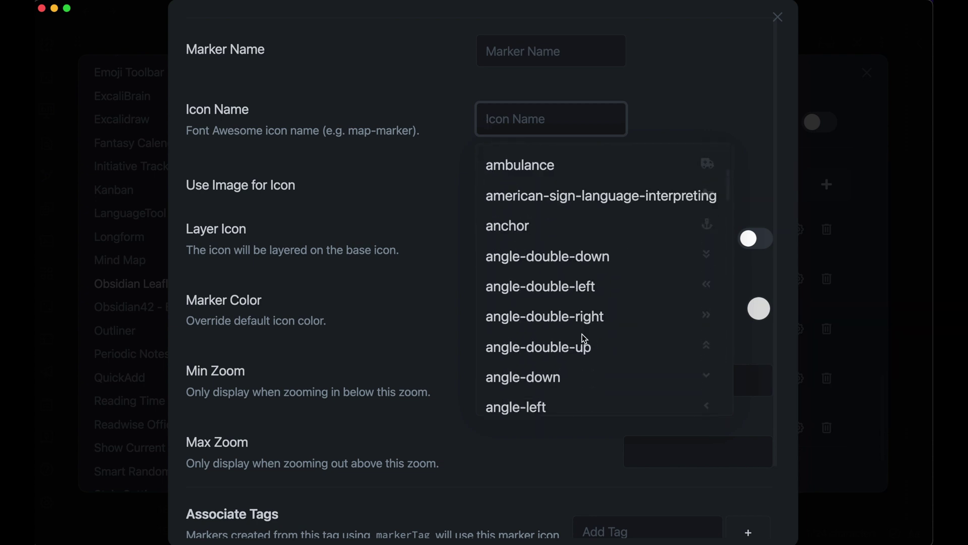
pyautogui.scroll(-1, 584, 339)
pyautogui.scroll(-6, 584, 339)
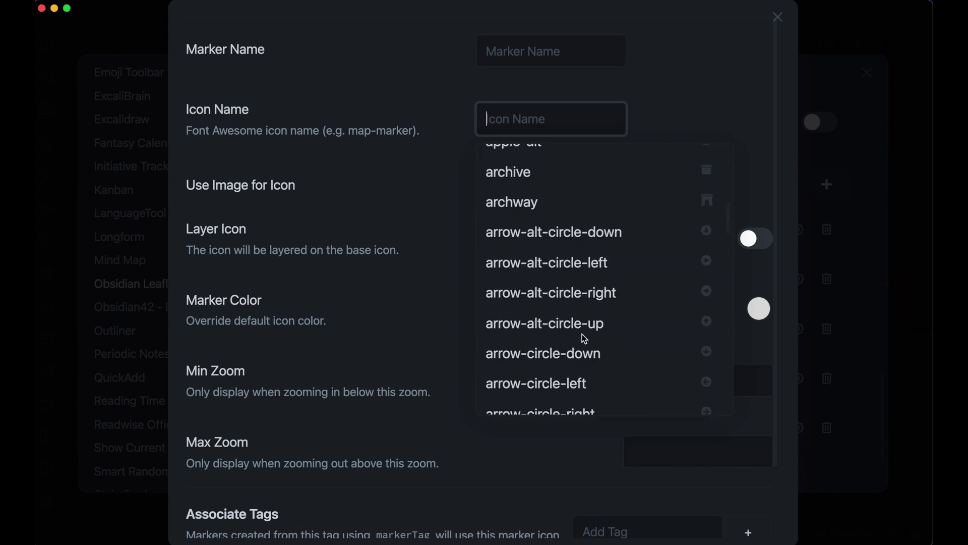
pyautogui.scroll(12, 629, 290)
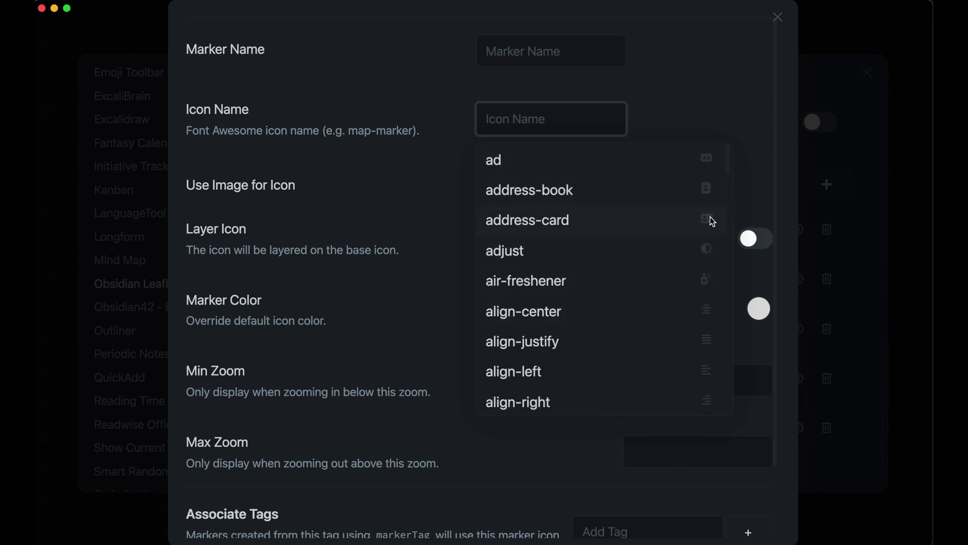
pyautogui.scroll(-9, 677, 279)
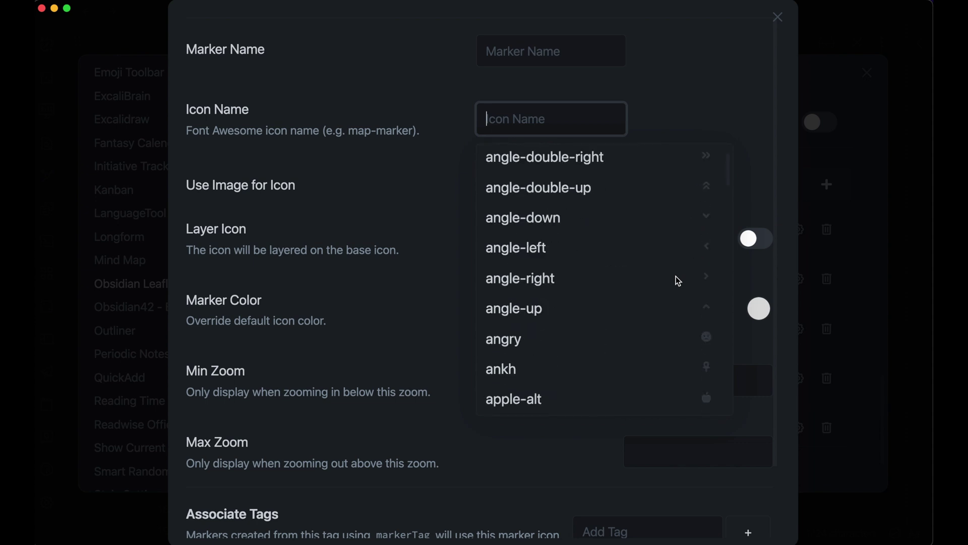
pyautogui.scroll(-3, 678, 281)
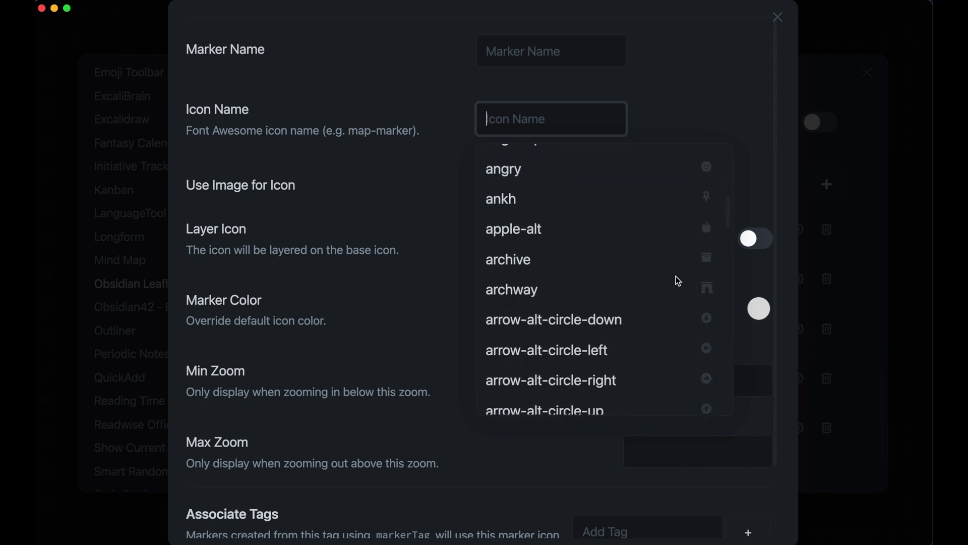
pyautogui.scroll(-7, 678, 281)
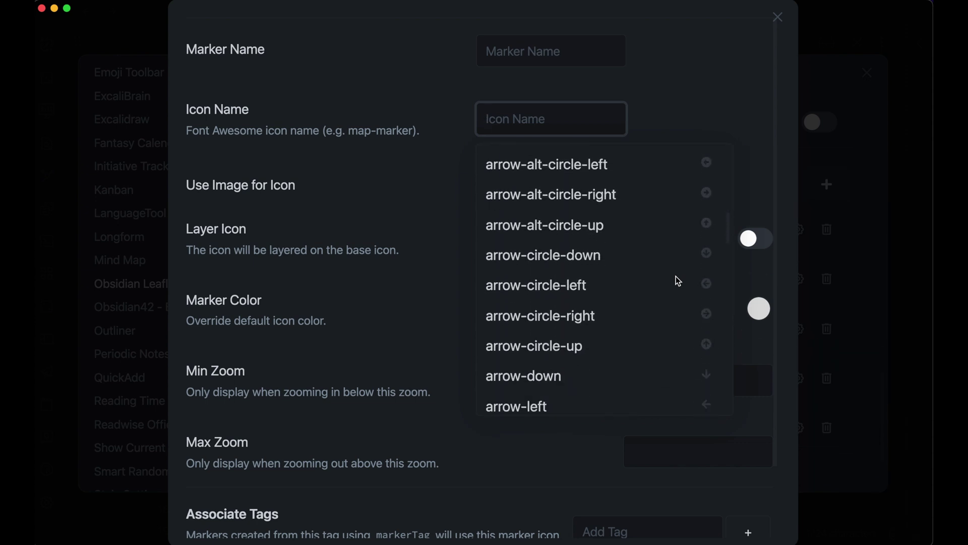
pyautogui.scroll(-3, 678, 281)
pyautogui.scroll(-3, 679, 281)
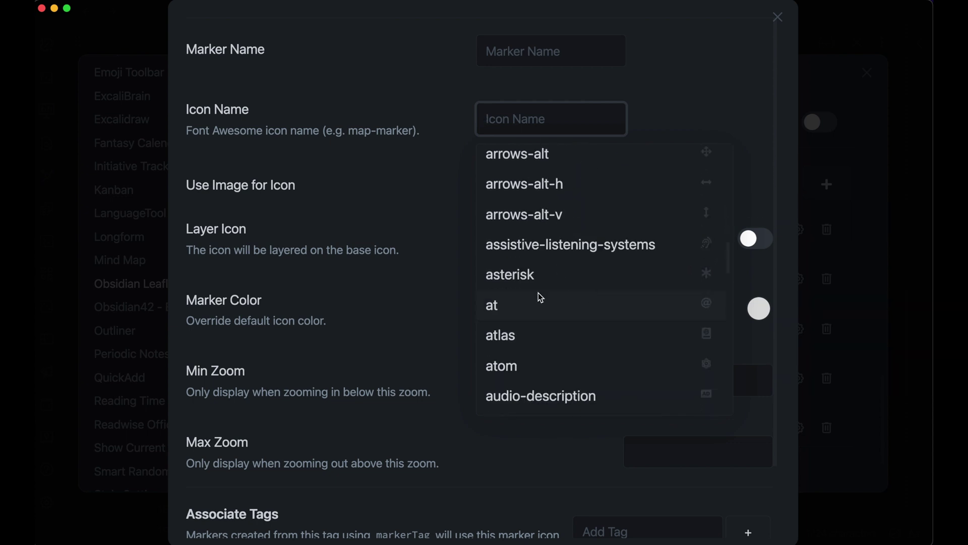
pyautogui.click(563, 281)
# Name the new marker asterisk and preview Layer Icon, leaving that option off
pyautogui.click(538, 41)
pyautogui.write('asterisk')
pyautogui.click(730, 246)
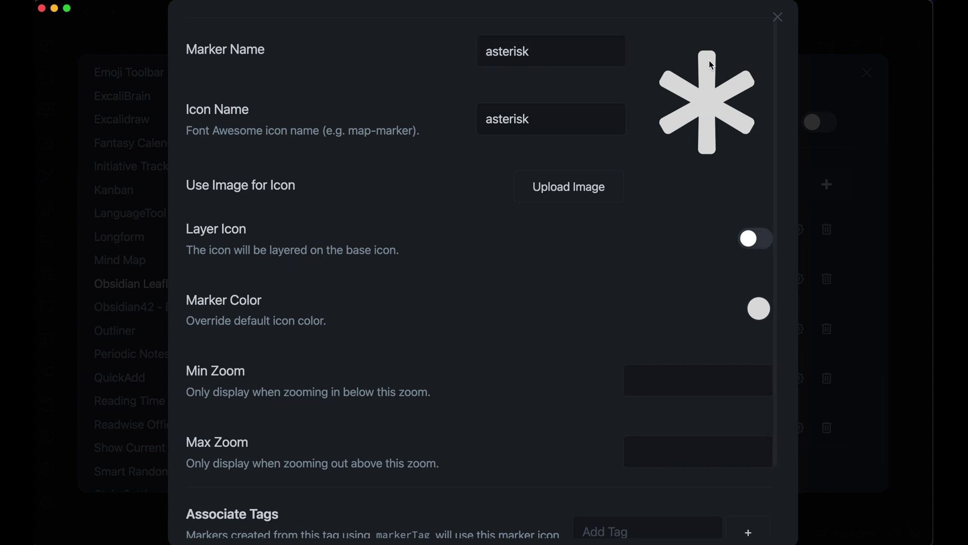
pyautogui.click(759, 240)
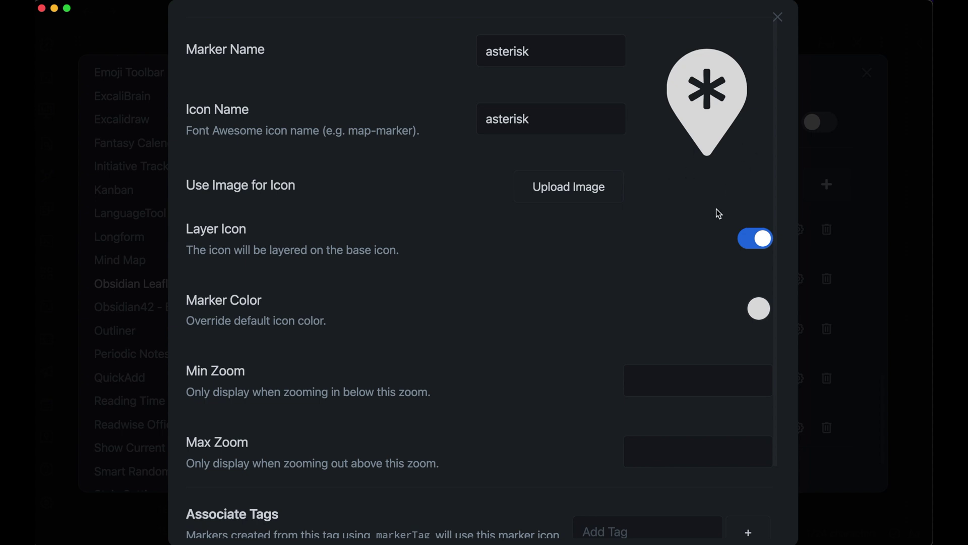
pyautogui.click(760, 239)
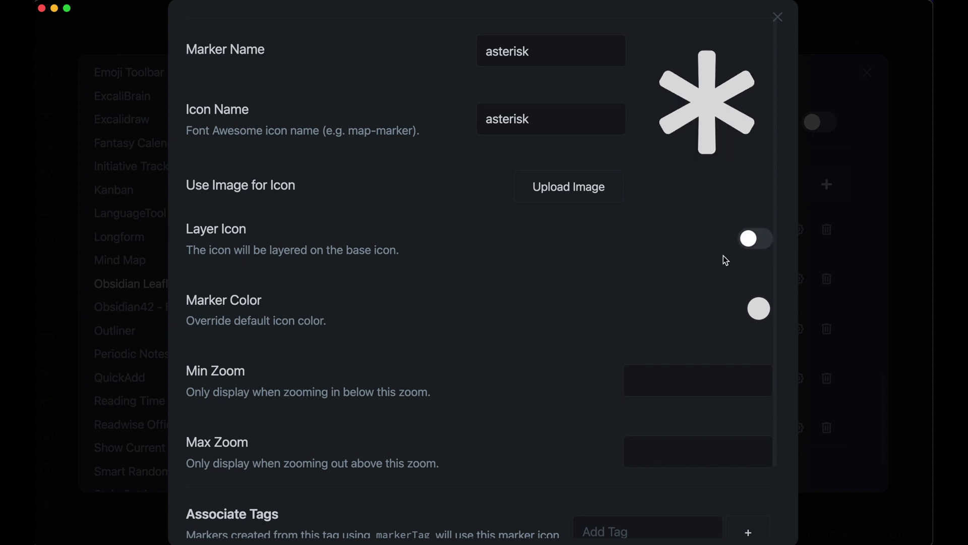
# Set the asterisk marker's color to red (RGB 244, 6, 6) and save it to the additional map markers
pyautogui.click(758, 310)
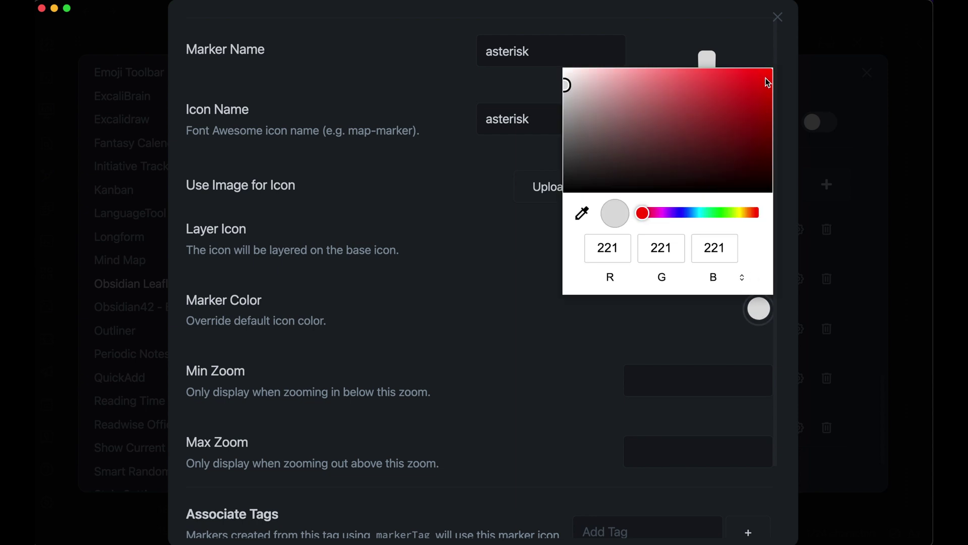
pyautogui.click(766, 75)
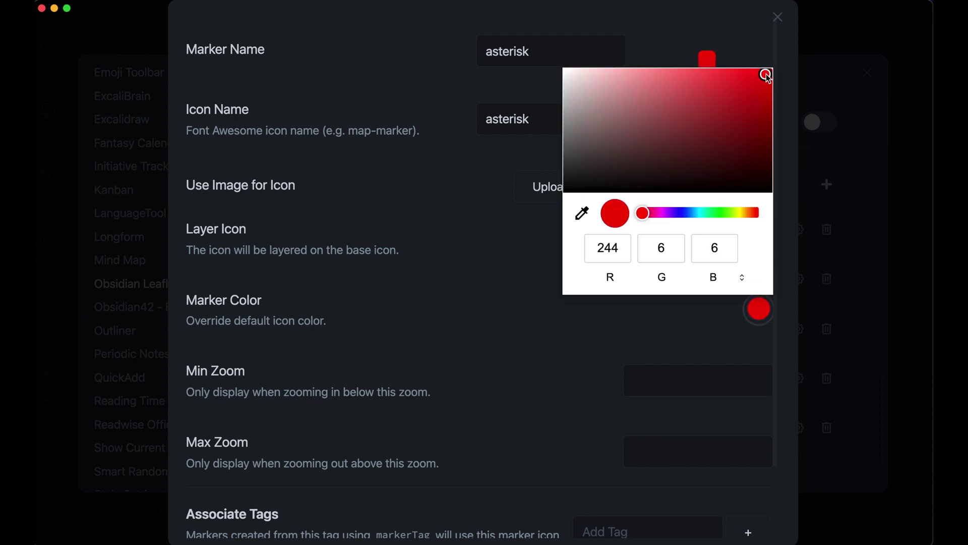
pyautogui.click(749, 51)
pyautogui.scroll(-2, 576, 350)
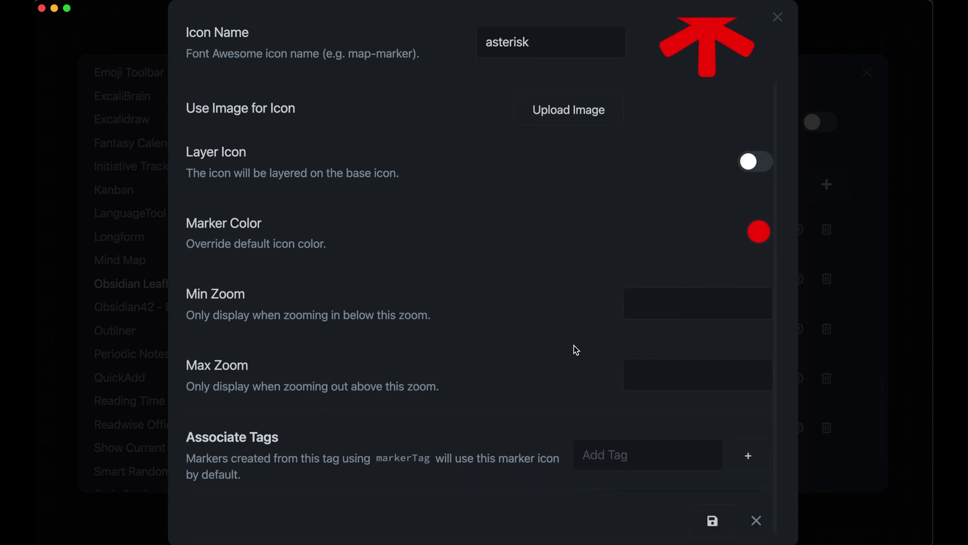
pyautogui.click(712, 518)
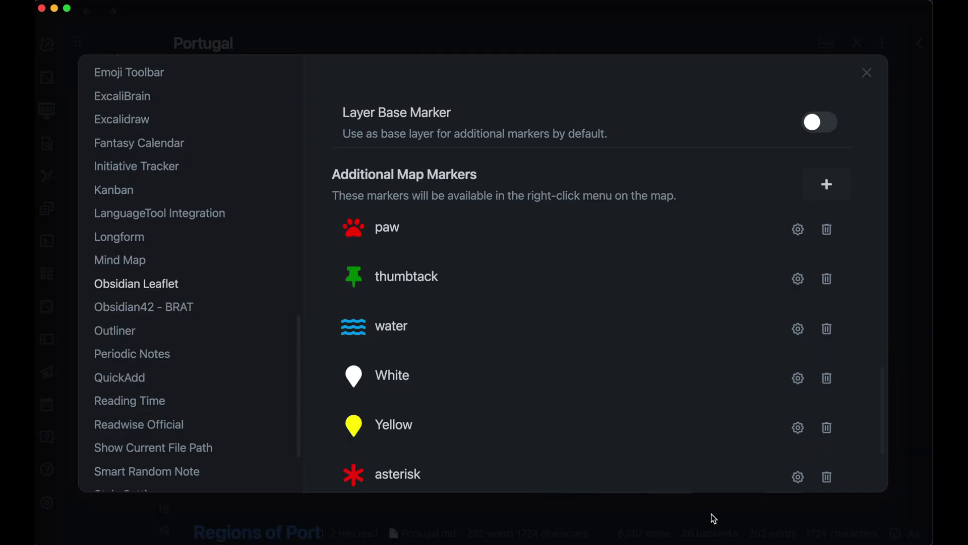
pyautogui.scroll(-3, 479, 422)
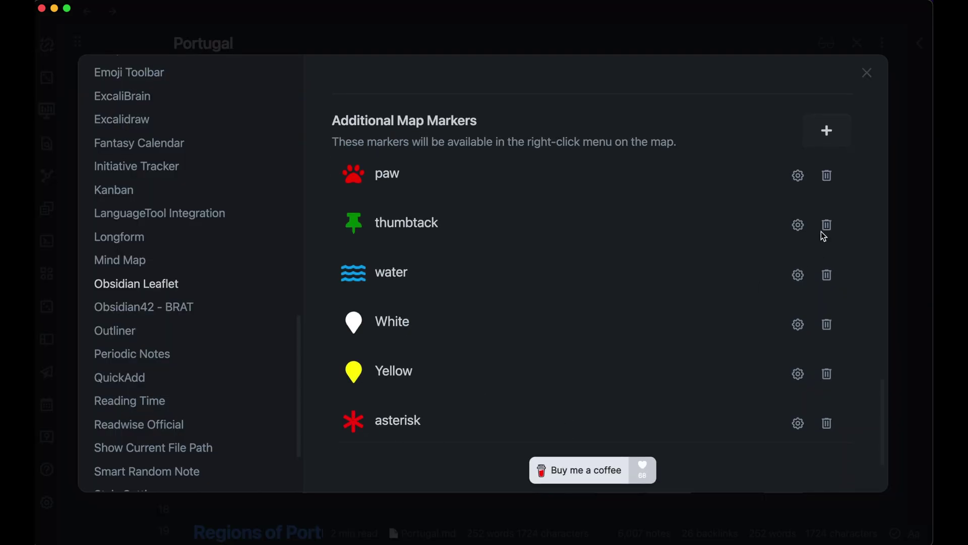
pyautogui.click(868, 73)
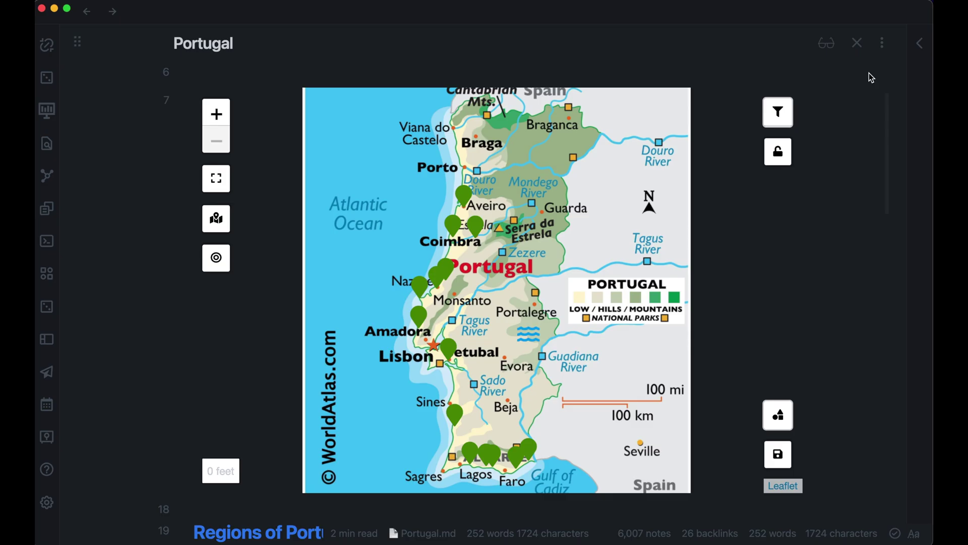
# Change the residency program marker's type to Asterisk and move it east of Serra da Estrela, beside the Tagus River label
pyautogui.rightClick(534, 344)
pyautogui.click(561, 358)
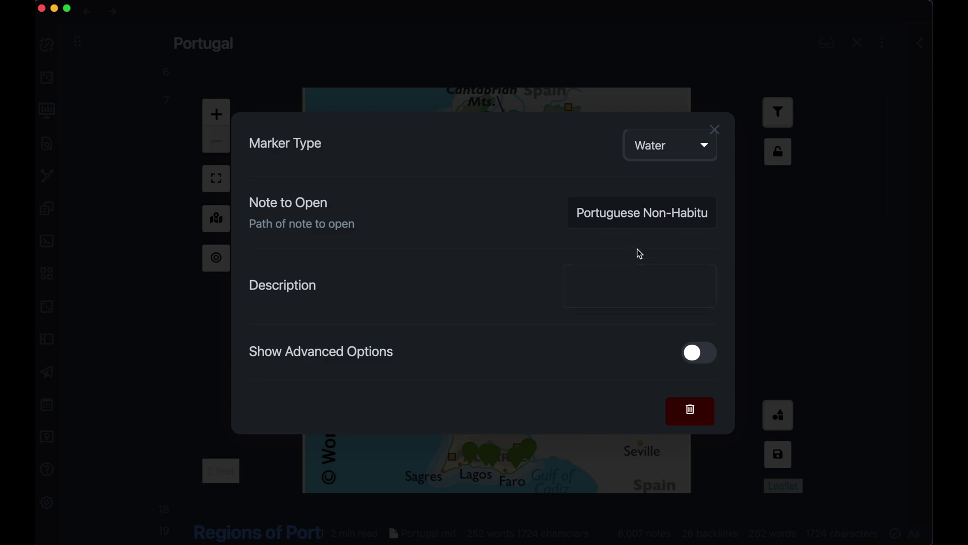
pyautogui.click(655, 146)
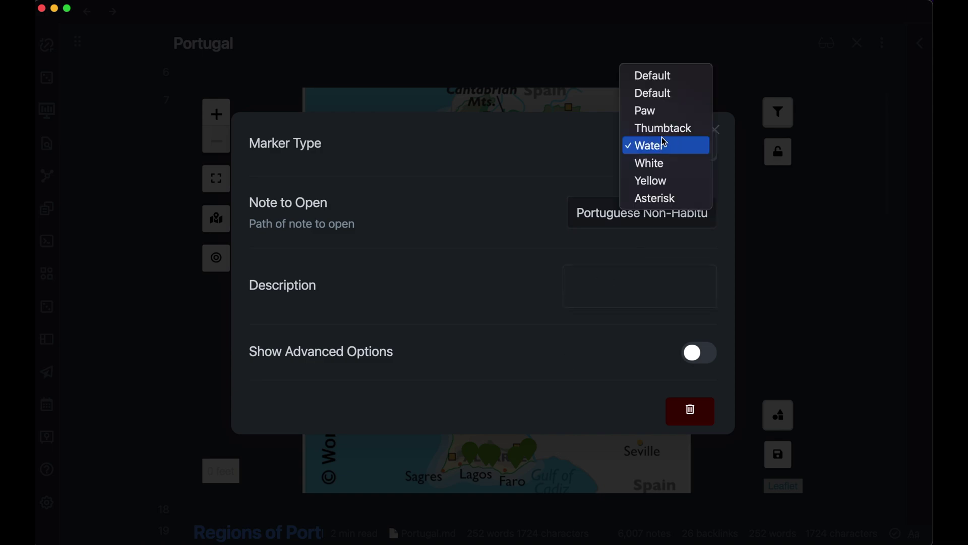
pyautogui.click(656, 196)
pyautogui.press('Escape')
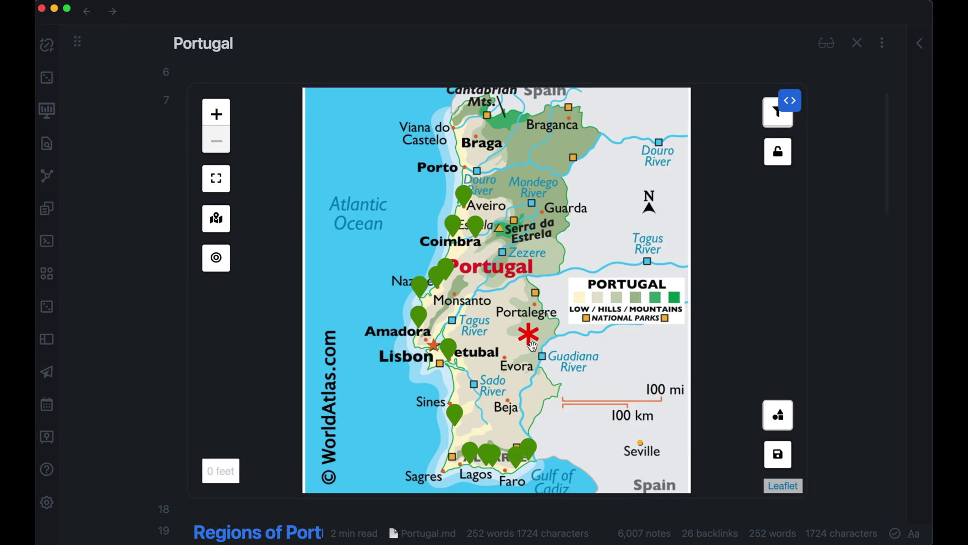
pyautogui.moveTo(536, 344)
pyautogui.mouseDown()
pyautogui.moveTo(554, 418)
pyautogui.moveTo(546, 396)
pyautogui.moveTo(578, 247)
pyautogui.moveTo(605, 247)
pyautogui.moveTo(597, 247)
pyautogui.mouseUp()
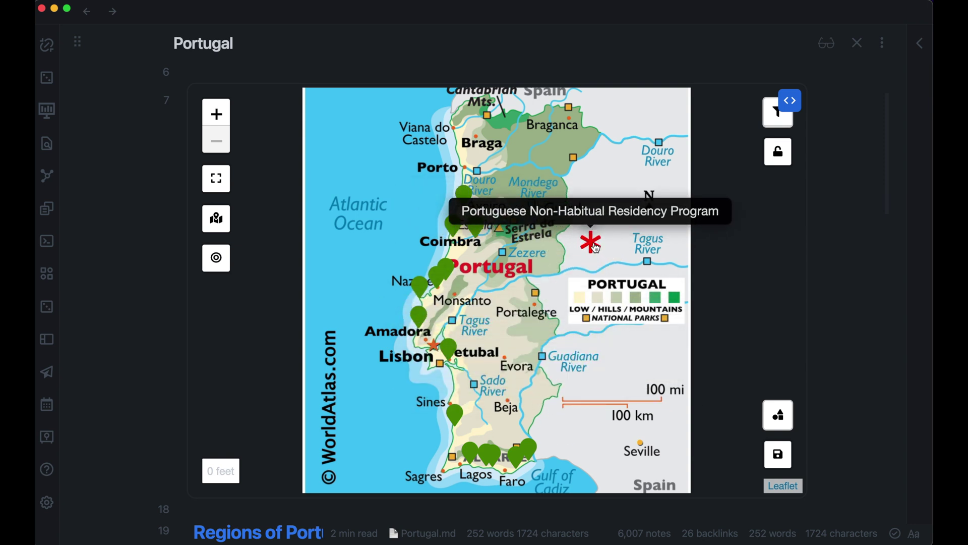
# View the actions available for the residency program marker and take a closer look at the map around Guarda
pyautogui.rightClick(597, 247)
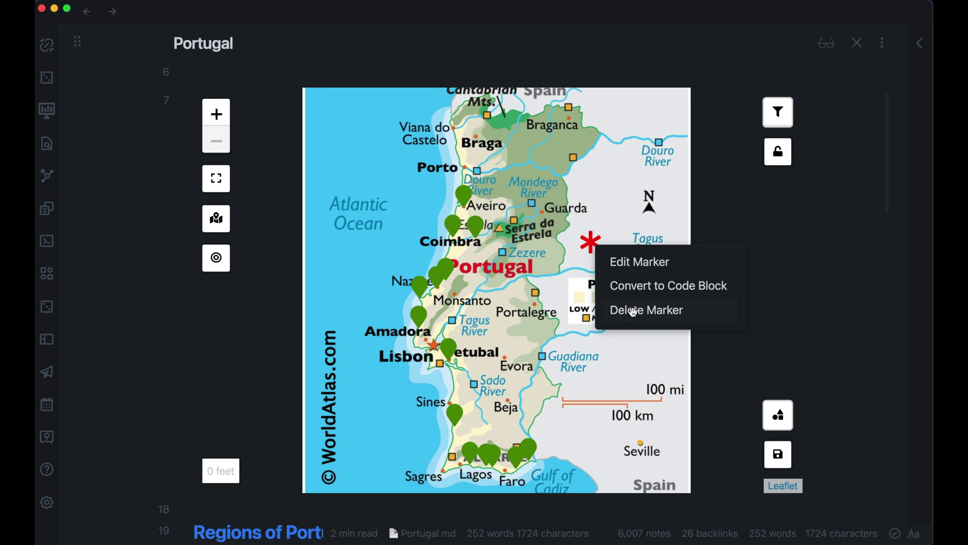
pyautogui.click(634, 311)
pyautogui.moveTo(578, 196); pyautogui.dragTo(583, 197)
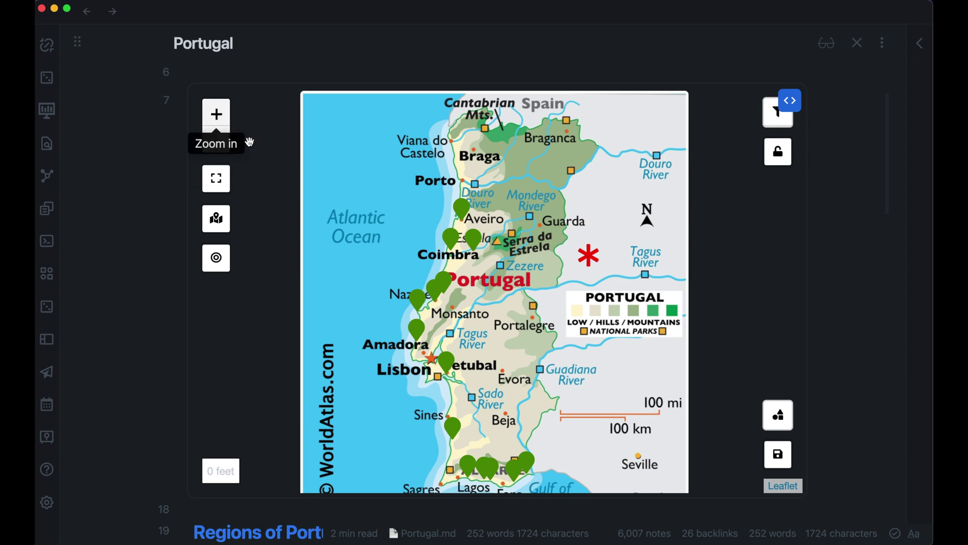
pyautogui.scroll(3, 557, 213)
pyautogui.scroll(-3, 557, 212)
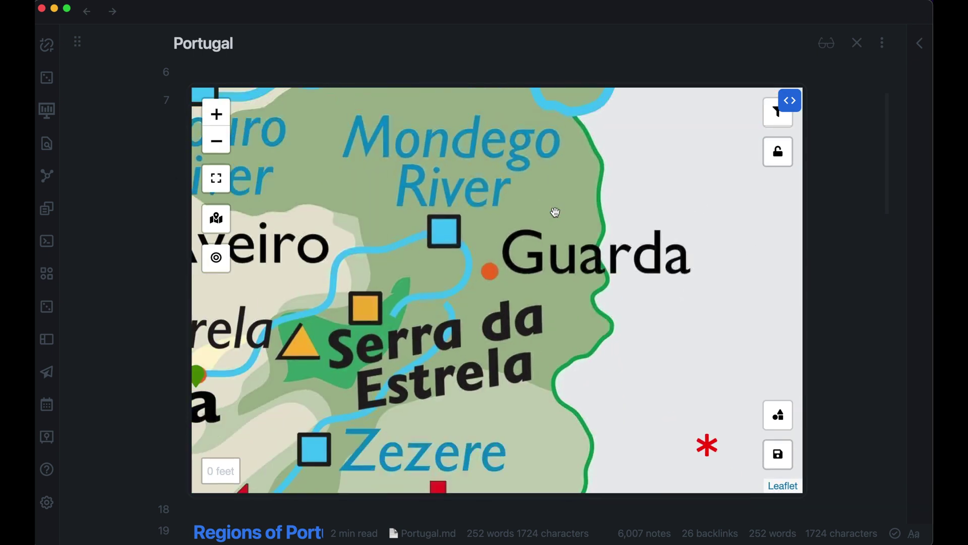
# Open the note linked to the Tavira marker, read its housing and impressions sections, and close it
pyautogui.moveTo(563, 392)
pyautogui.mouseDown()
pyautogui.moveTo(562, 196)
pyautogui.moveTo(580, 396)
pyautogui.mouseUp()
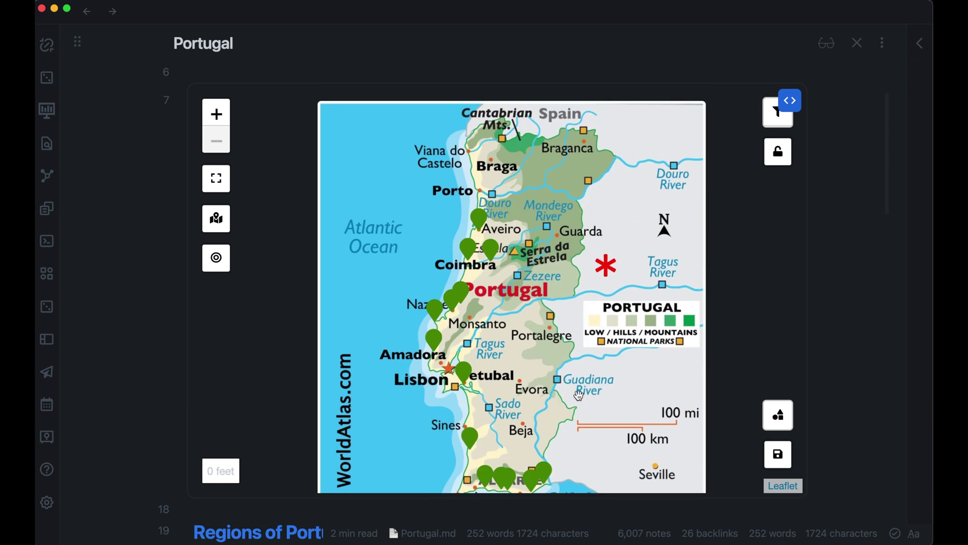
pyautogui.click(215, 115)
pyautogui.click(225, 145)
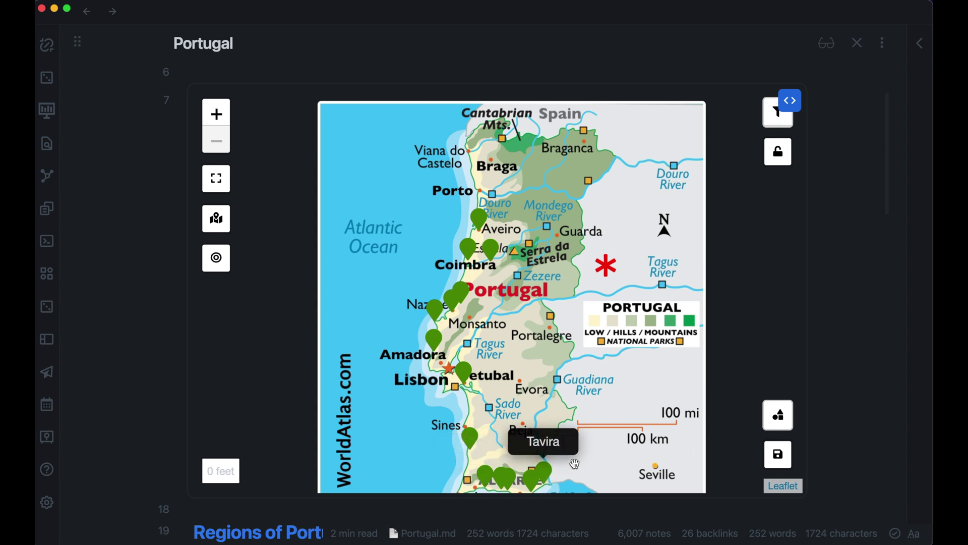
pyautogui.click(547, 475)
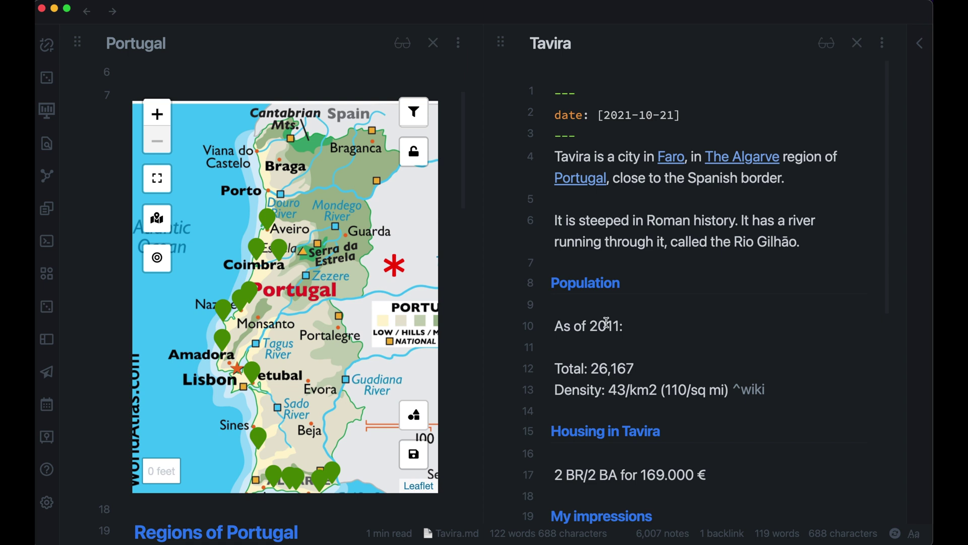
pyautogui.scroll(-10, 817, 388)
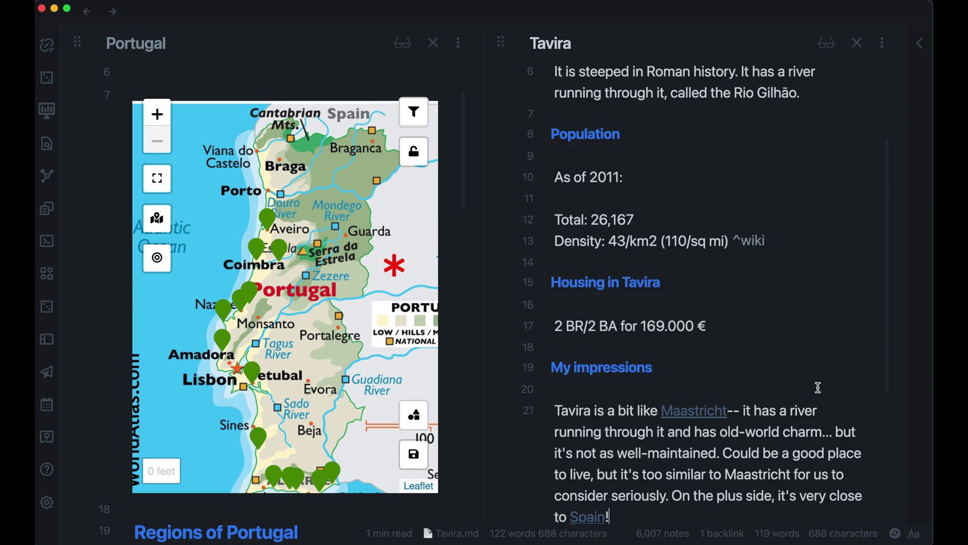
pyautogui.scroll(4, 817, 283)
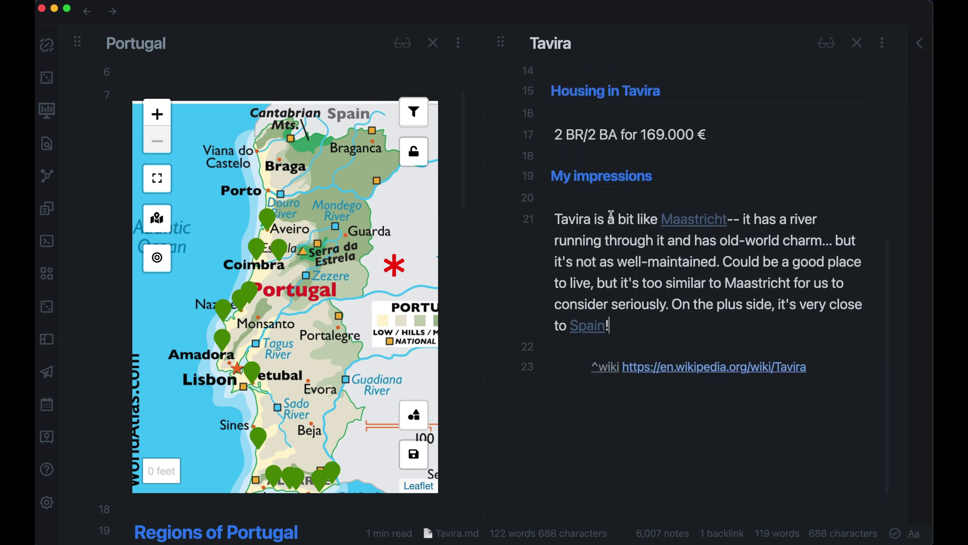
pyautogui.click(604, 227)
pyautogui.moveTo(371, 400); pyautogui.dragTo(363, 317)
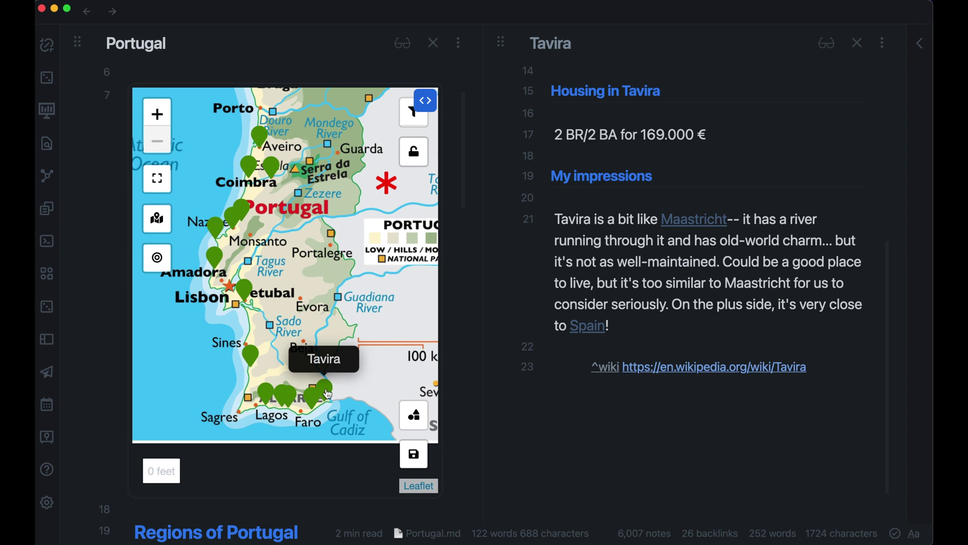
pyautogui.press('super+w')
# Open the note linked to the Olhão marker, read it through, and close it
pyautogui.click(525, 398)
pyautogui.scroll(-10, 714, 252)
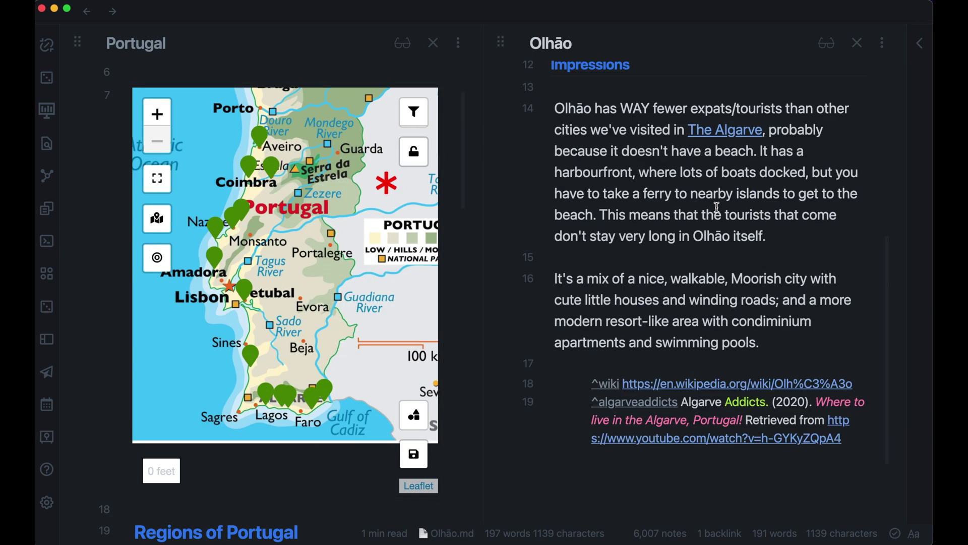
pyautogui.scroll(10, 717, 206)
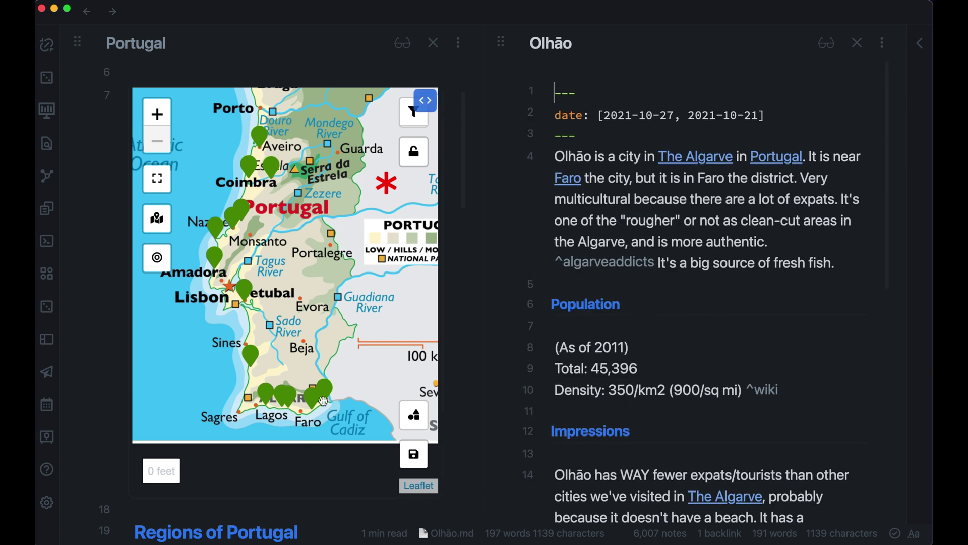
pyautogui.press('super+w')
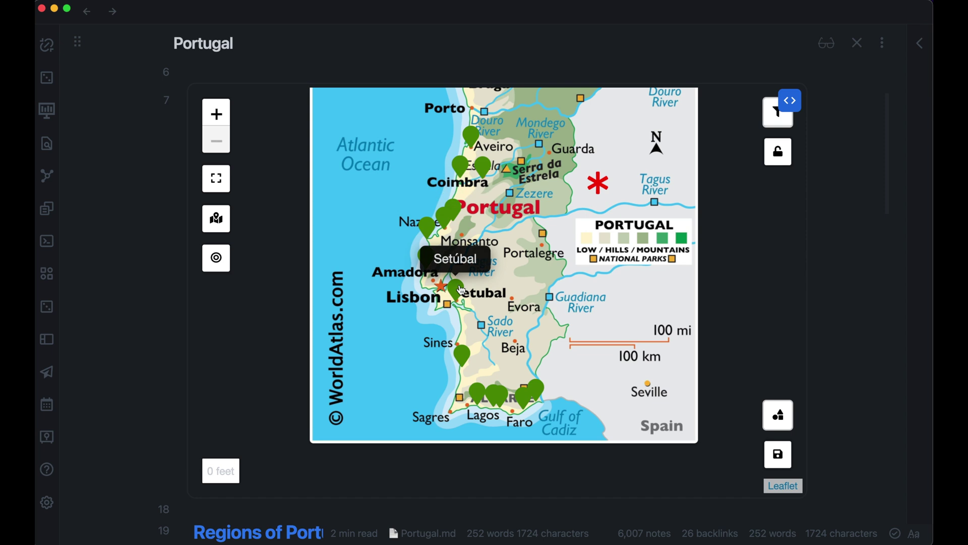
# Look through the Portugal note's regions and linked towns, from Northern Portugal to the closing links on taxation and moving
pyautogui.scroll(-8, 856, 365)
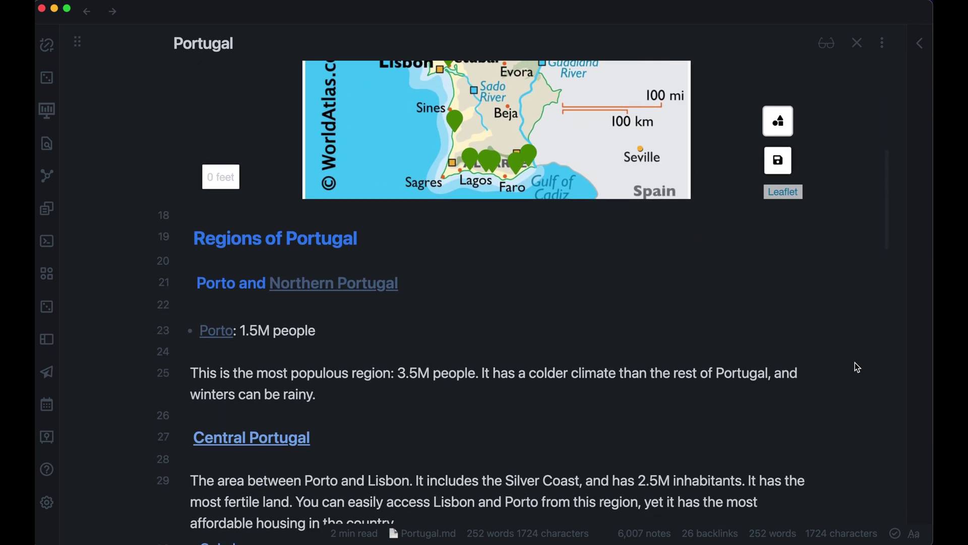
pyautogui.scroll(-3, 857, 368)
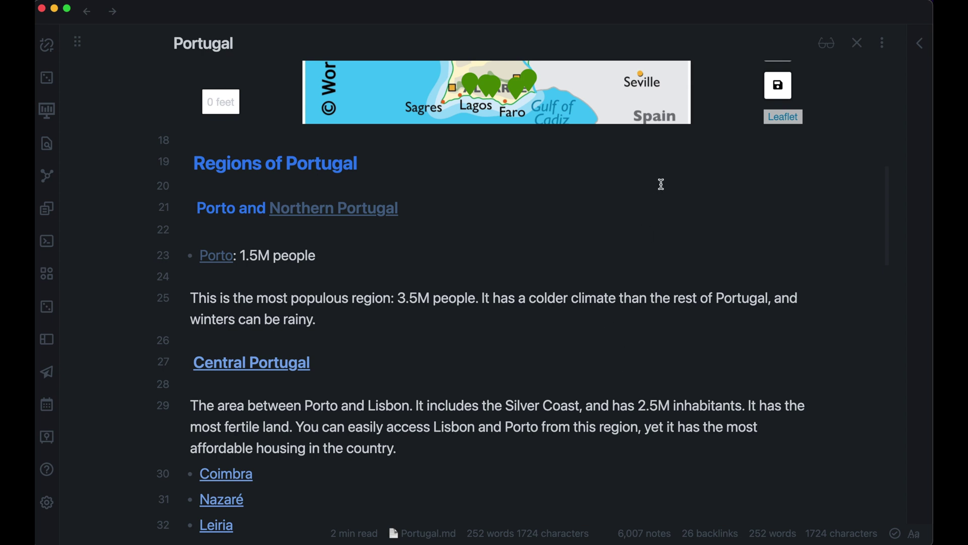
pyautogui.scroll(-8, 609, 327)
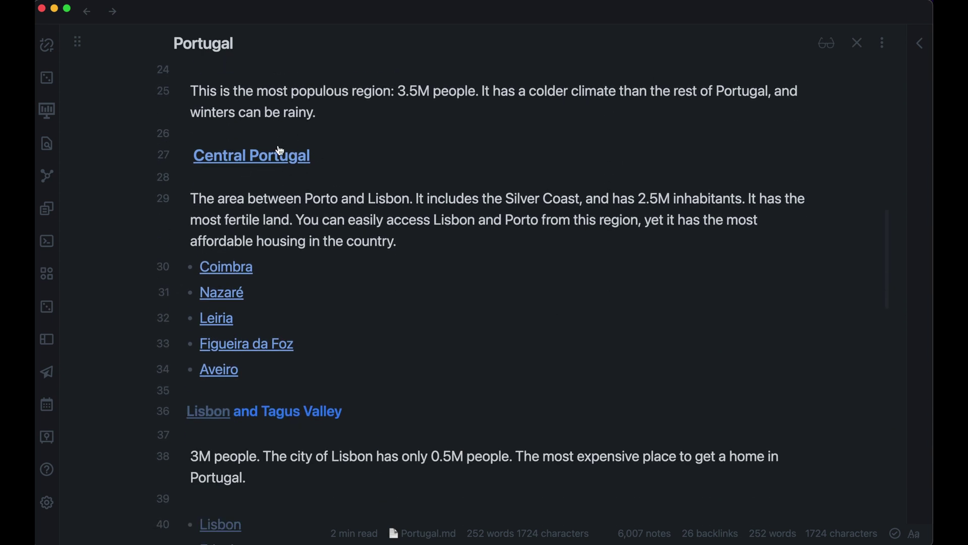
pyautogui.scroll(-1, 513, 308)
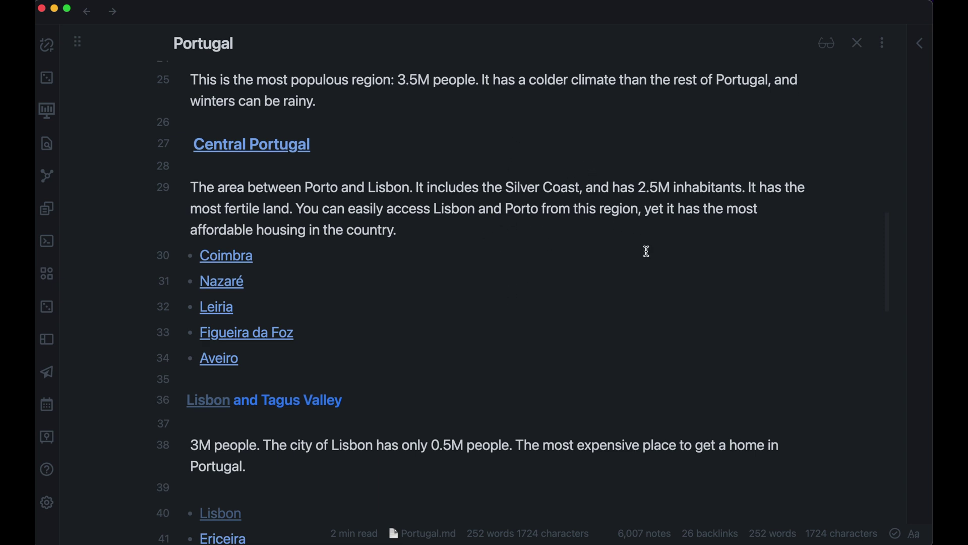
pyautogui.scroll(-20, 646, 252)
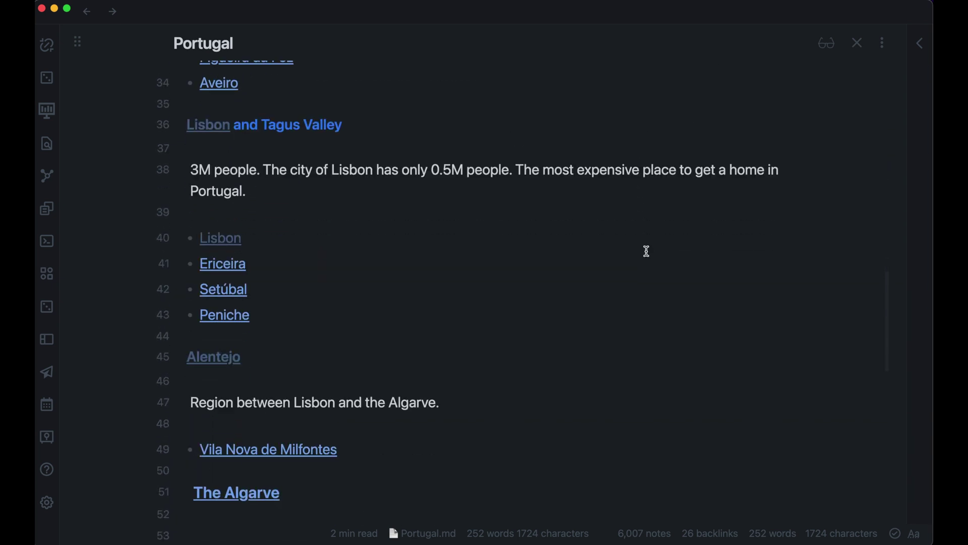
pyautogui.scroll(-6, 646, 252)
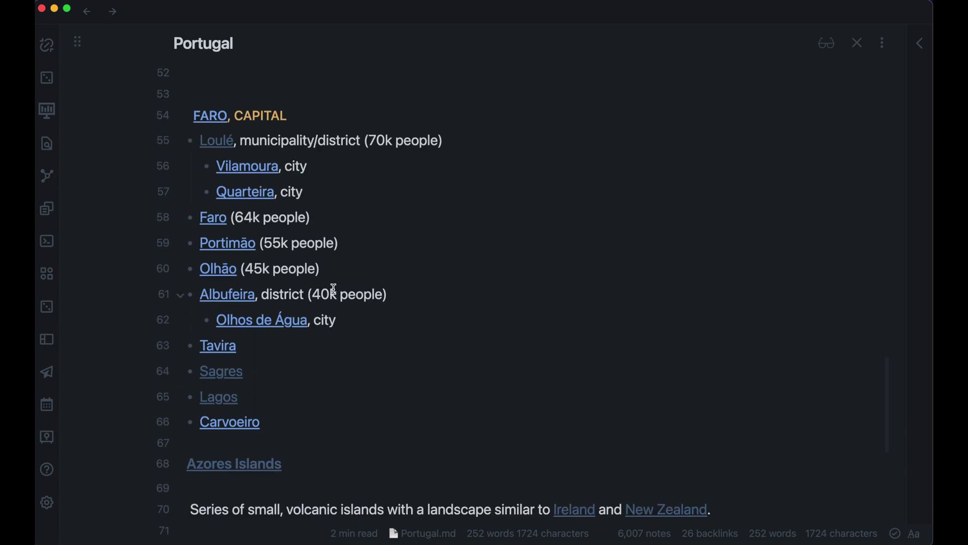
pyautogui.scroll(-7, 486, 381)
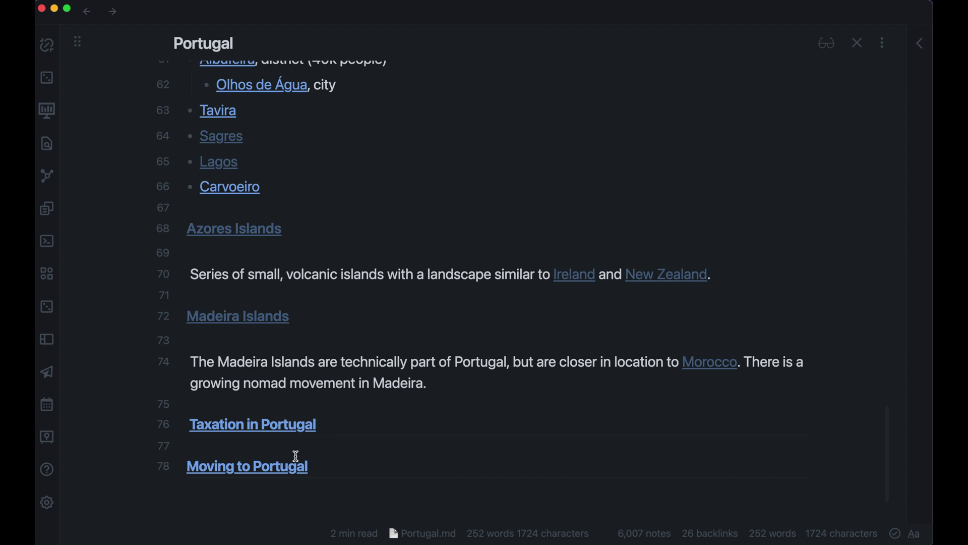
# Open the linked Moving to Portugal note and review its sections, returning to Get a NIF
pyautogui.click(272, 473)
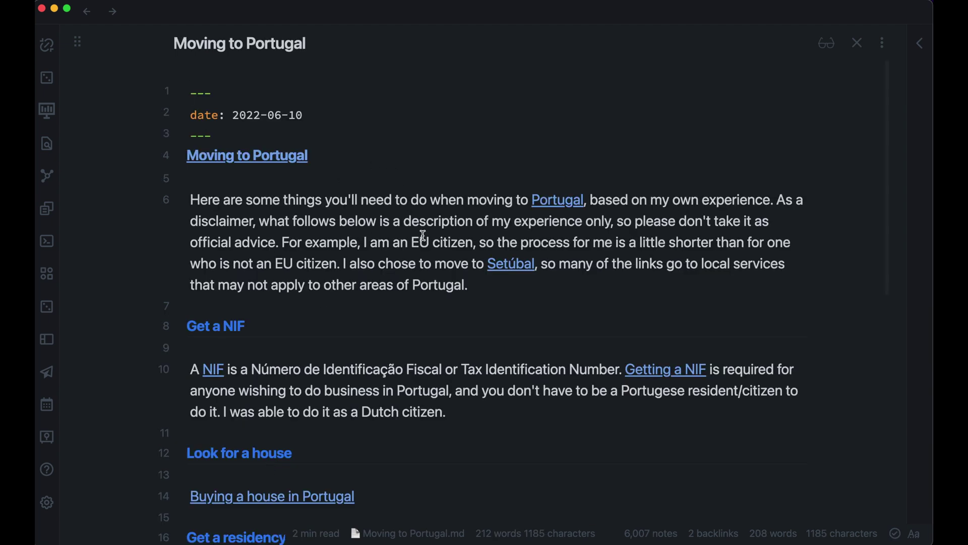
pyautogui.scroll(-10, 423, 235)
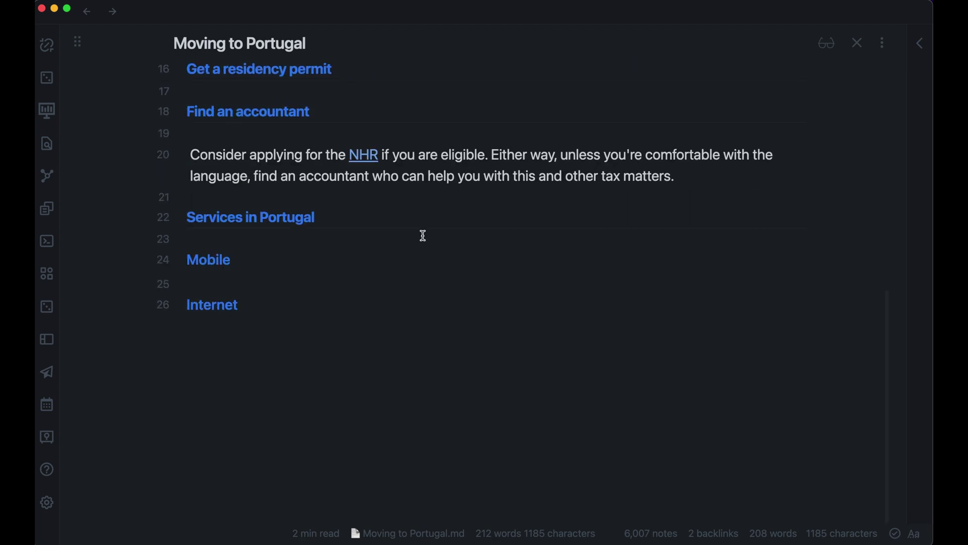
pyautogui.scroll(5, 360, 258)
pyautogui.scroll(-3, 380, 423)
pyautogui.scroll(2, 380, 423)
pyautogui.scroll(-3, 382, 425)
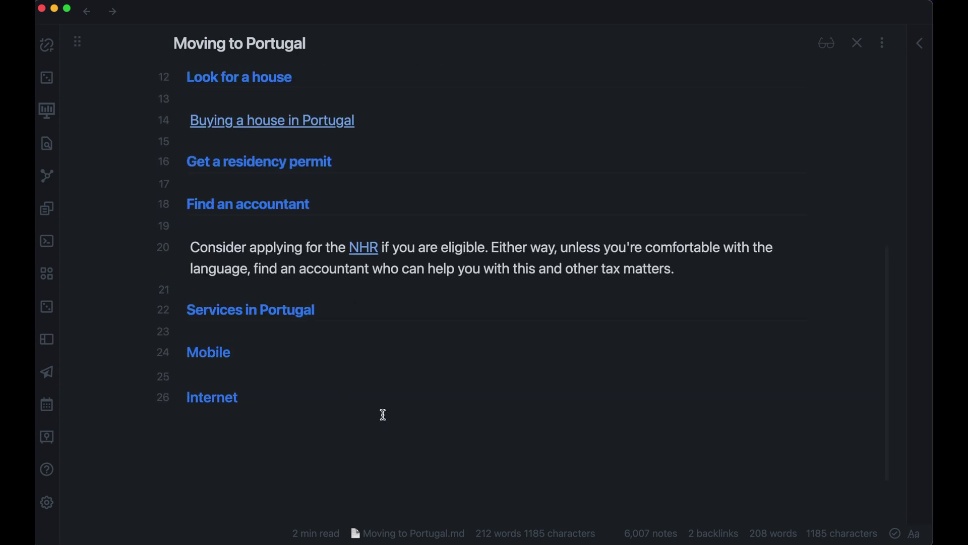
pyautogui.scroll(3, 407, 370)
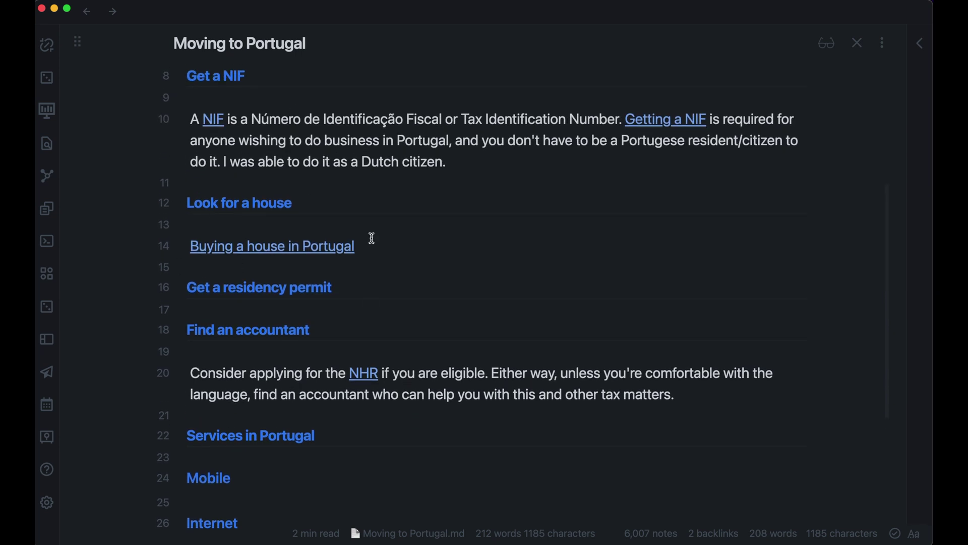
pyautogui.scroll(2, 263, 161)
pyautogui.scroll(3, 268, 160)
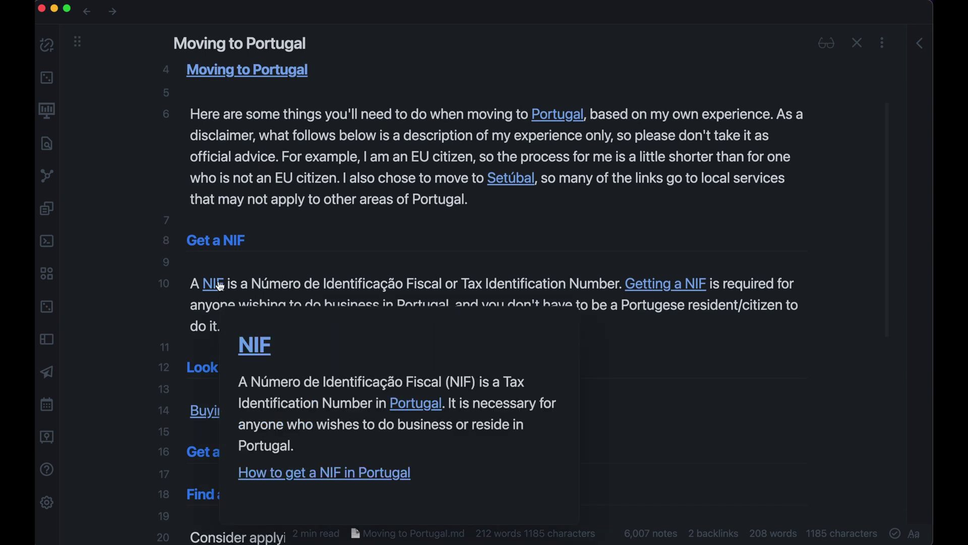
# Open the NIF note alongside, follow its link to How to get a NIF in Portugal, and close that pane
pyautogui.keyDown('super'); pyautogui.click(220, 287); pyautogui.keyUp('super')
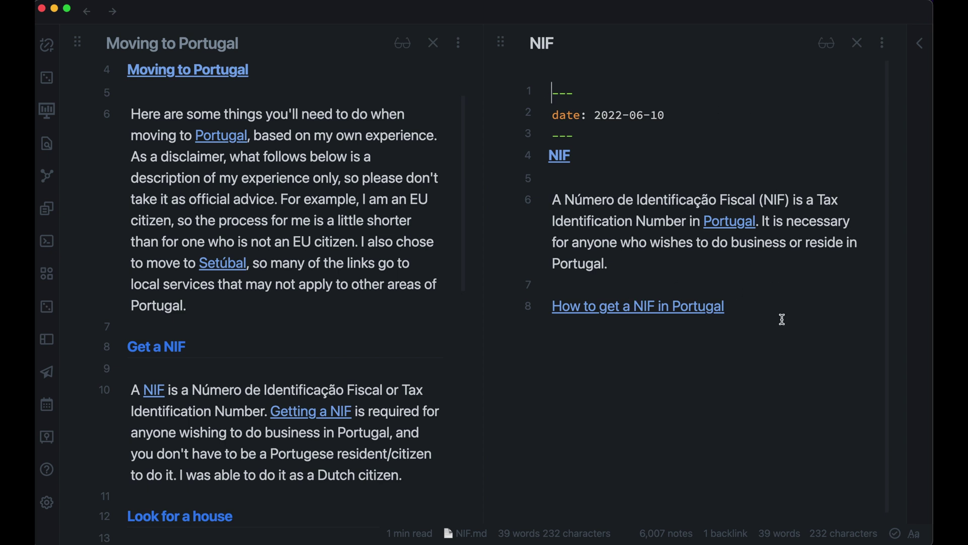
pyautogui.click(650, 307)
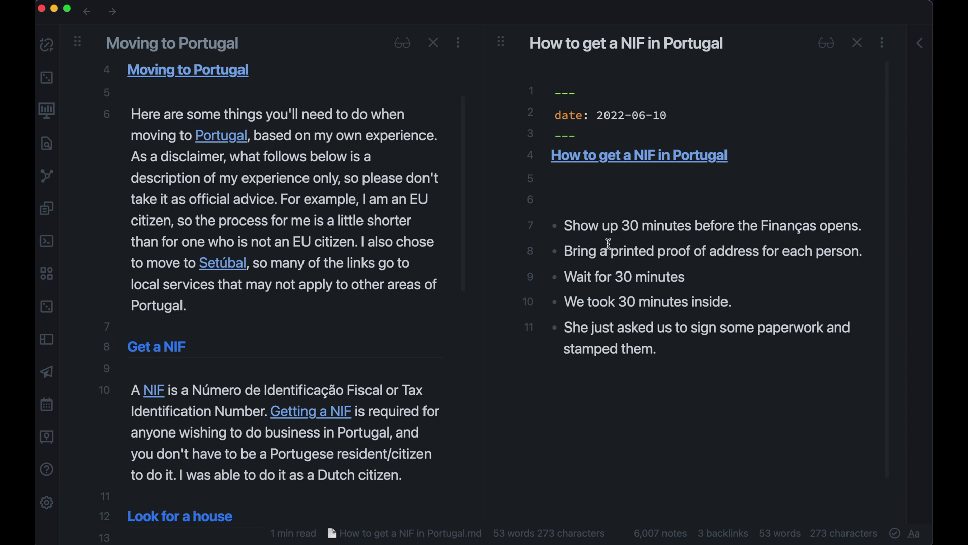
pyautogui.press('super+w')
# Open the linked Buying a house in Portugal note and review its sections from finding a house to connecting utilities
pyautogui.click(259, 336)
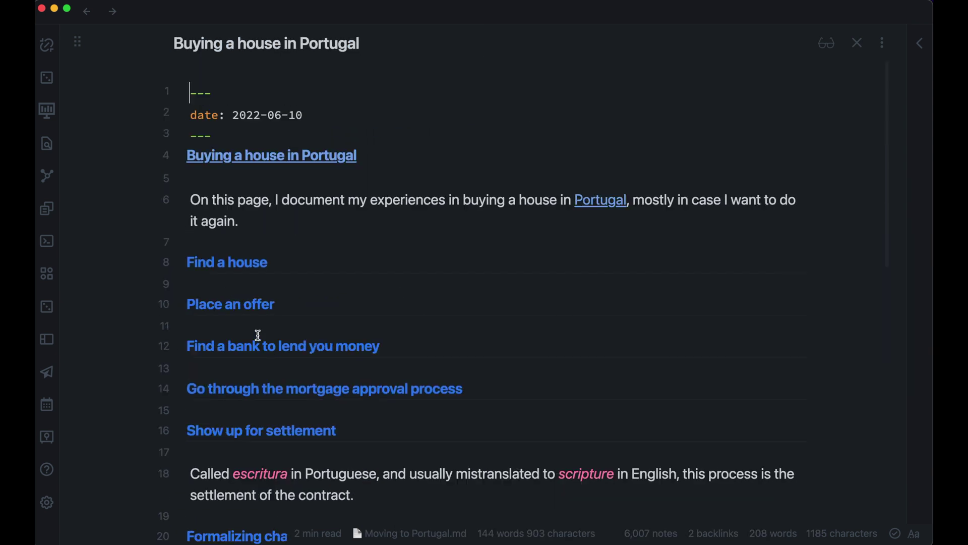
pyautogui.scroll(-5, 413, 241)
pyautogui.scroll(-12, 414, 241)
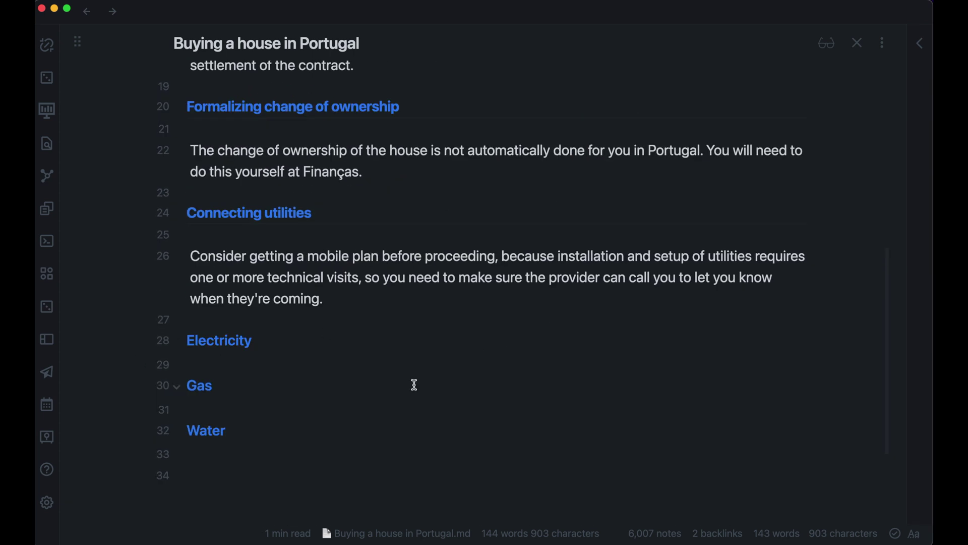
pyautogui.scroll(10, 498, 261)
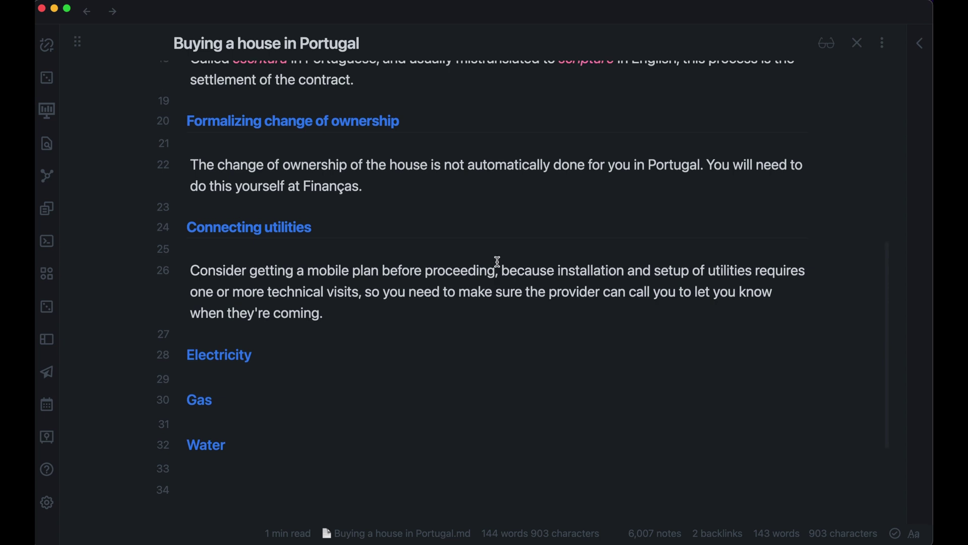
pyautogui.scroll(1, 498, 261)
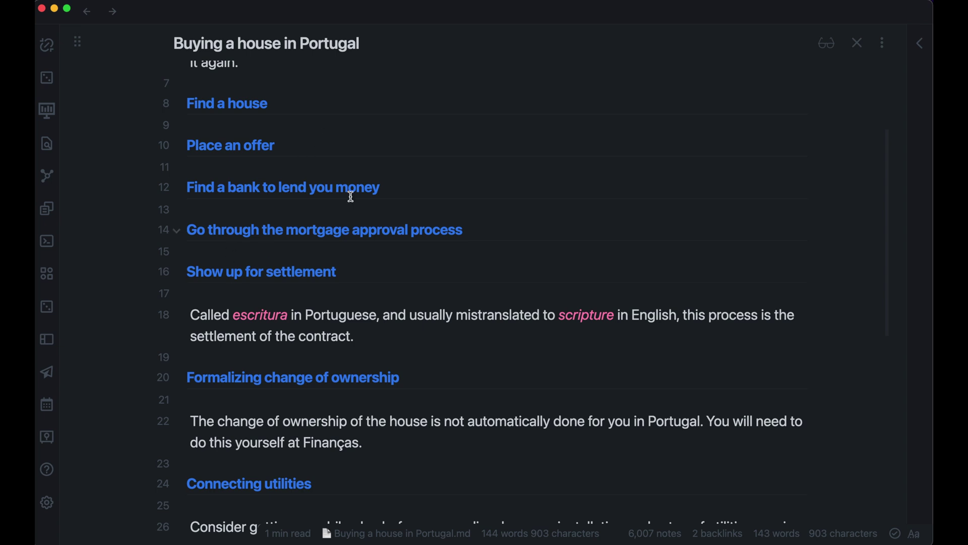
pyautogui.scroll(-5, 417, 279)
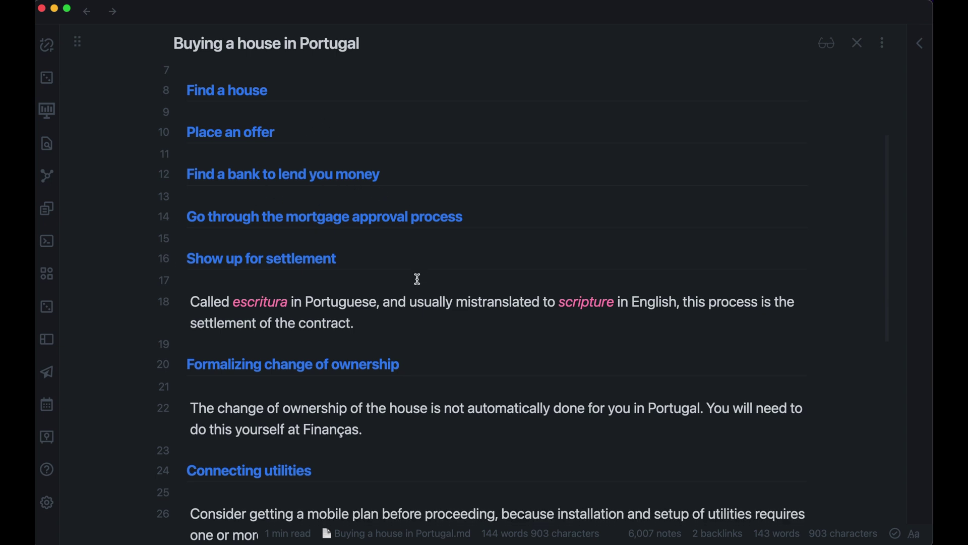
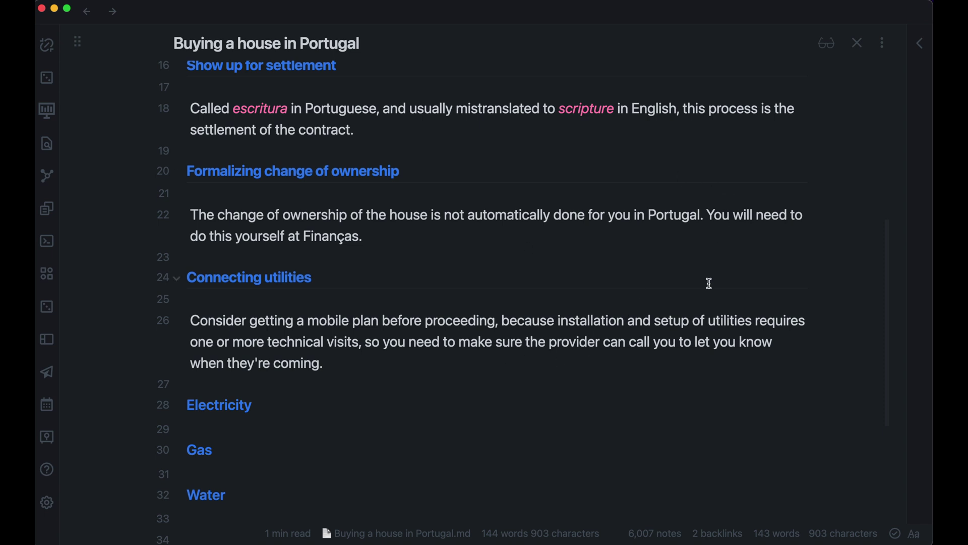
# Create a new Kanban board using the Kanban plugin's command
pyautogui.click(883, 43)
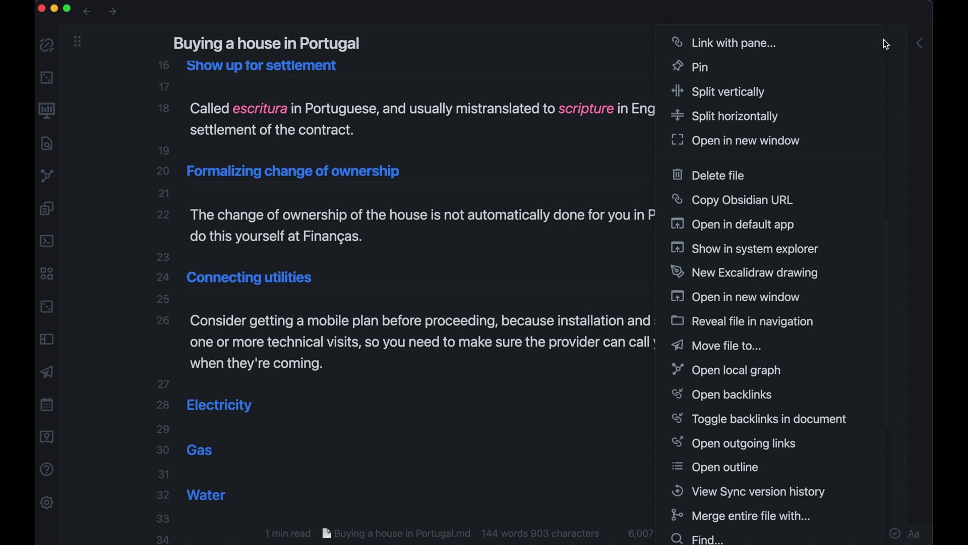
pyautogui.click(400, 444)
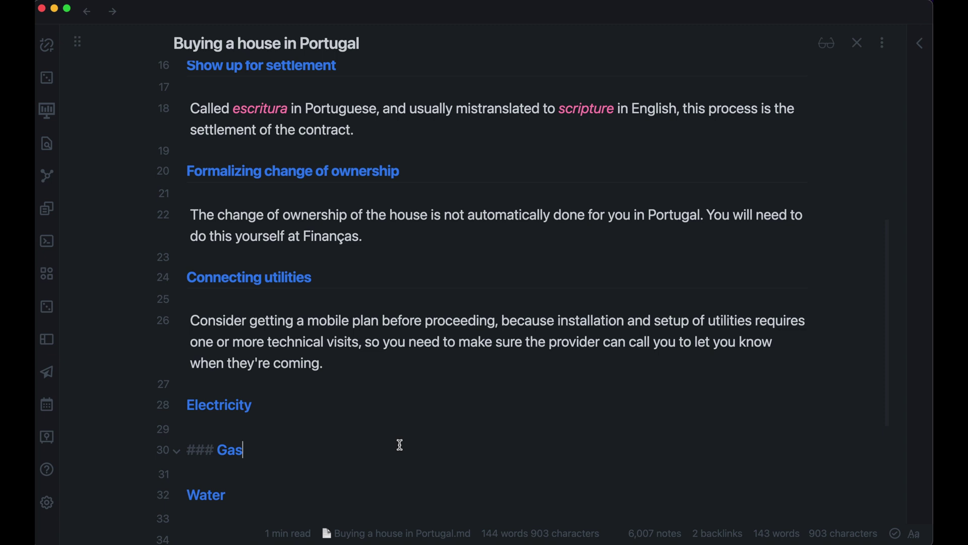
pyautogui.press('cmd+p')
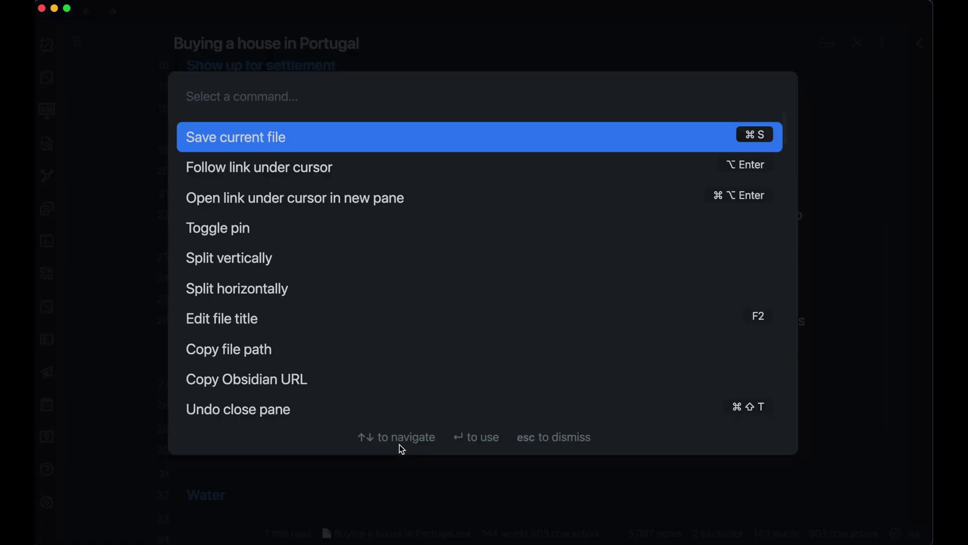
pyautogui.write('kanban')
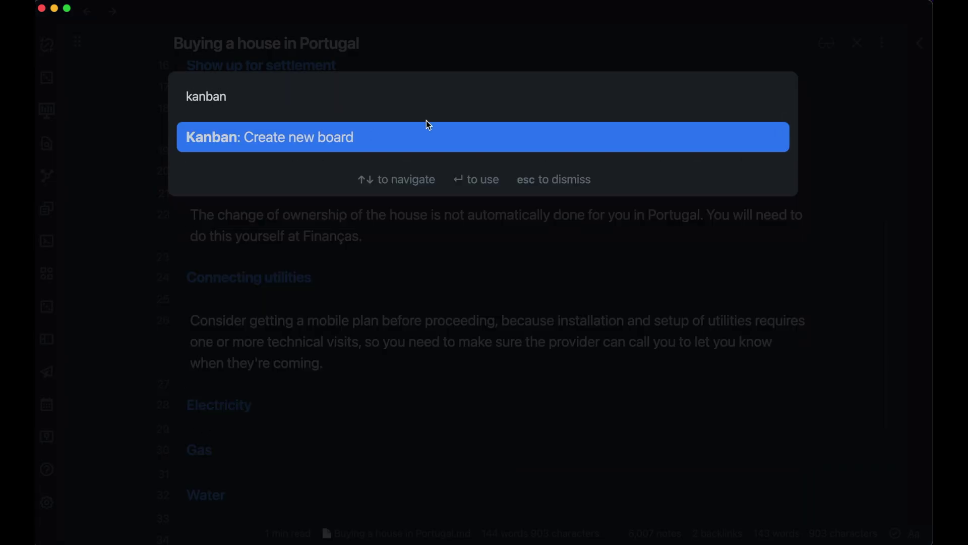
pyautogui.click(393, 146)
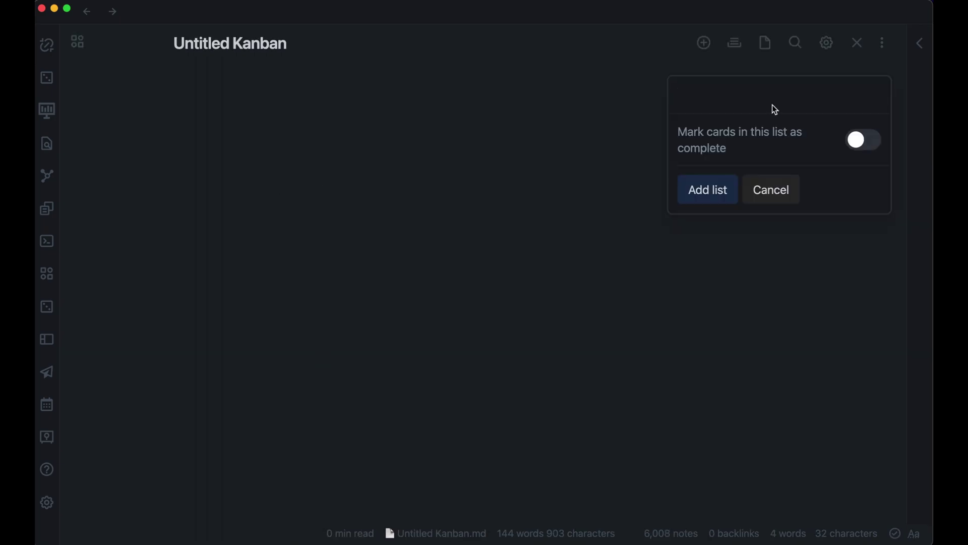
# Add three lists to the Kanban board named To Do, In Progress and Waiting For
pyautogui.write('To Do')
pyautogui.press('Return')
pyautogui.write('In Progress')
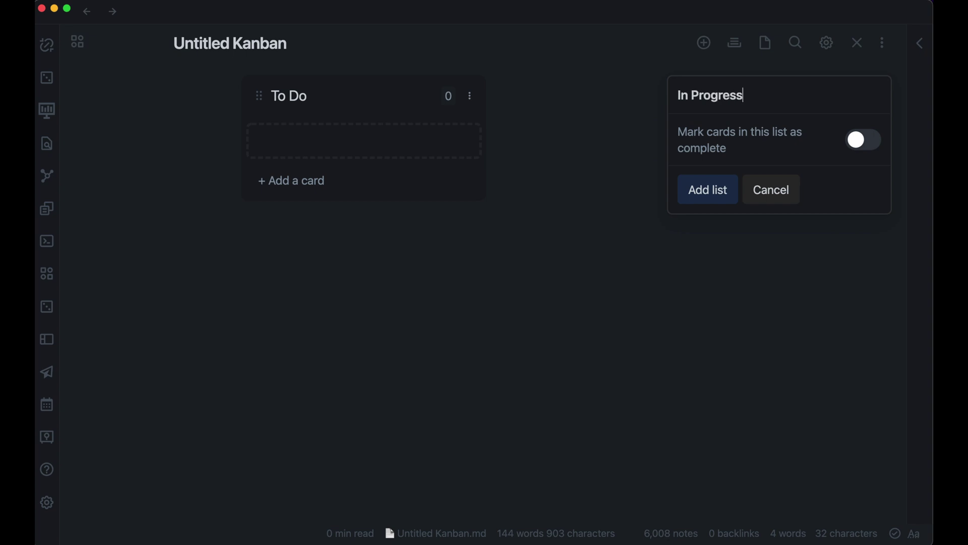
pyautogui.press('Return')
pyautogui.write('Waiting For')
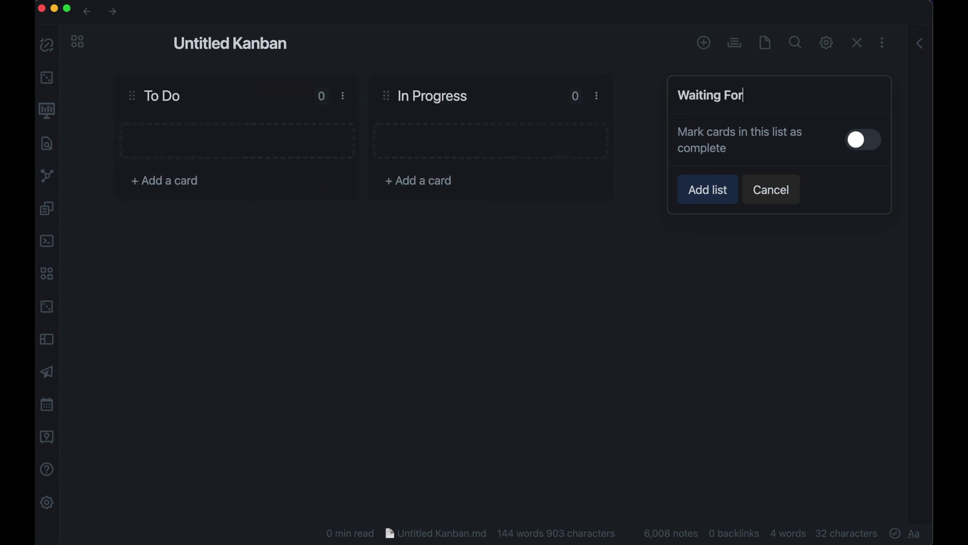
pyautogui.press('Return')
# Add a Done list with its cards set to be marked as complete
pyautogui.write('Done')
pyautogui.click(864, 140)
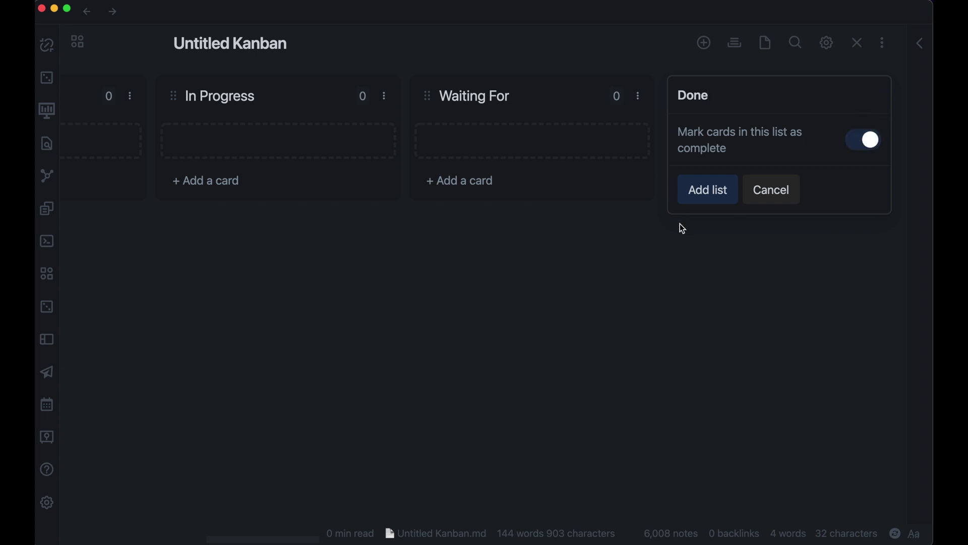
pyautogui.click(713, 194)
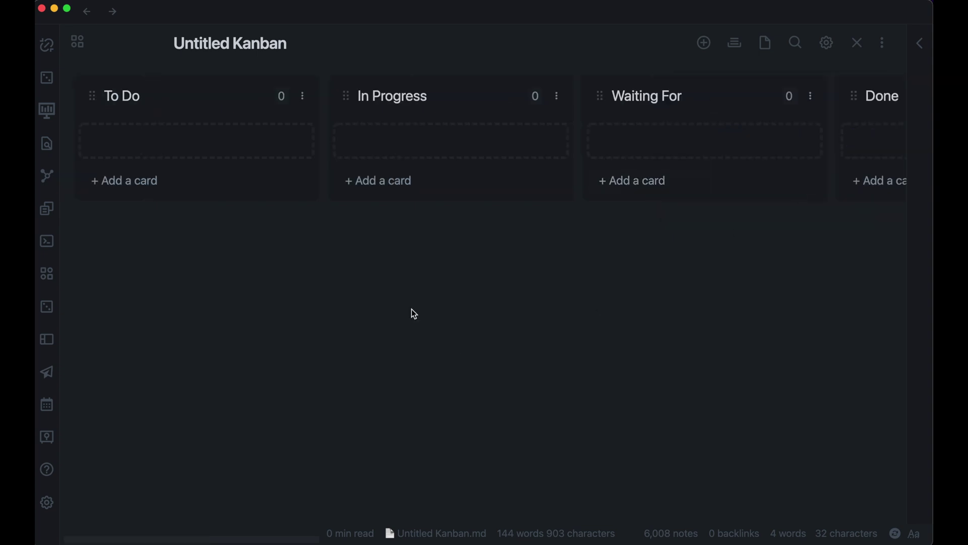
# Rename the Kanban board note as My Move to Portugal
pyautogui.hscroll(3, 412, 309)
pyautogui.tripleClick(277, 50)
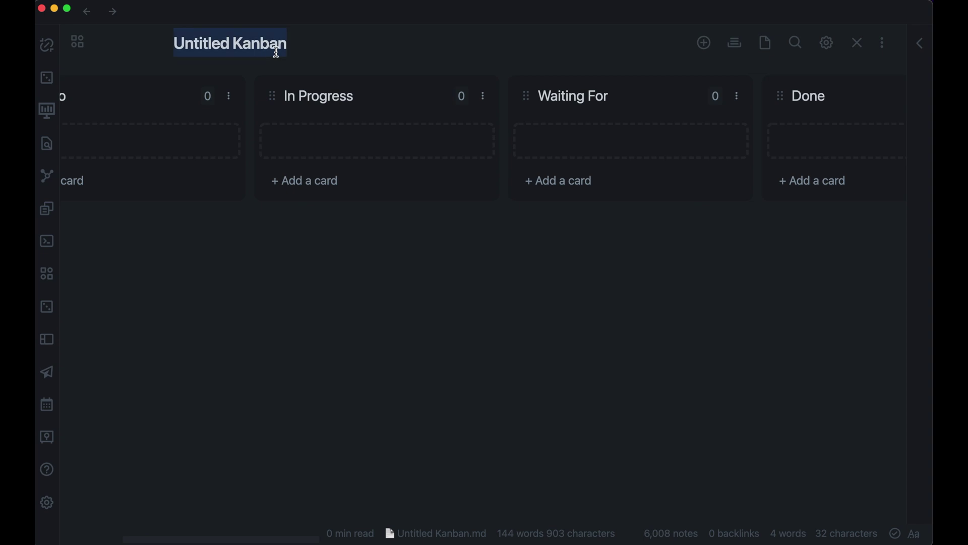
pyautogui.write('My Moe to')
pyautogui.press('BackSpace')
pyautogui.press('BackSpace')
pyautogui.press('BackSpace')
pyautogui.write('ve')
pyautogui.press('BackSpace')
pyautogui.press('BackSpace')
pyautogui.write('ve to Portugal')
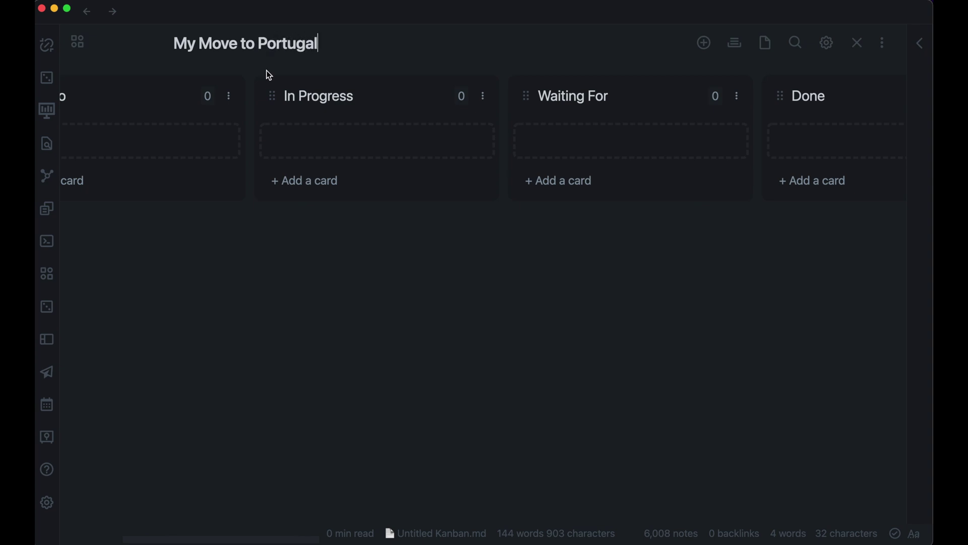
pyautogui.press('Return')
# Add the cards "Get electricity connected" and "Register at the local municipality" to the To Do list
pyautogui.click(130, 190)
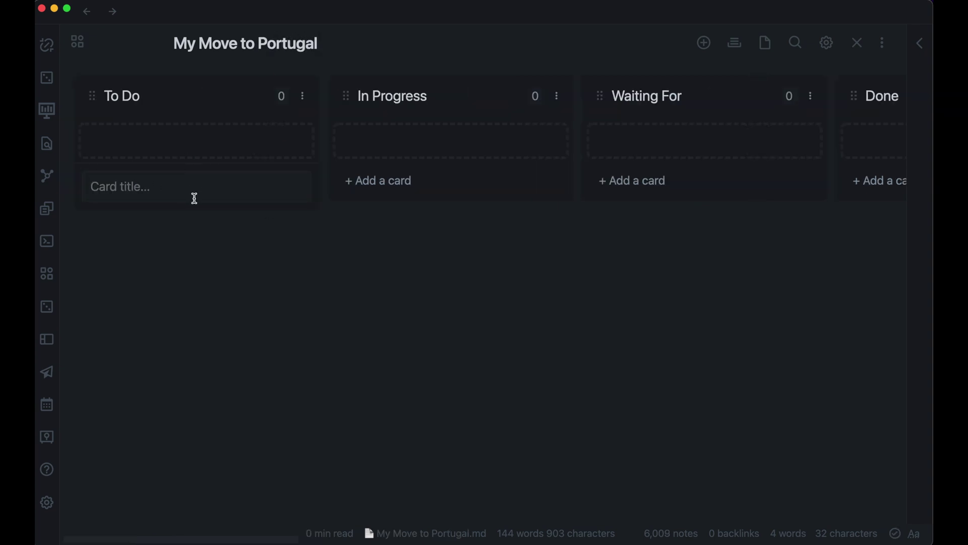
pyautogui.write('Get electricity connected')
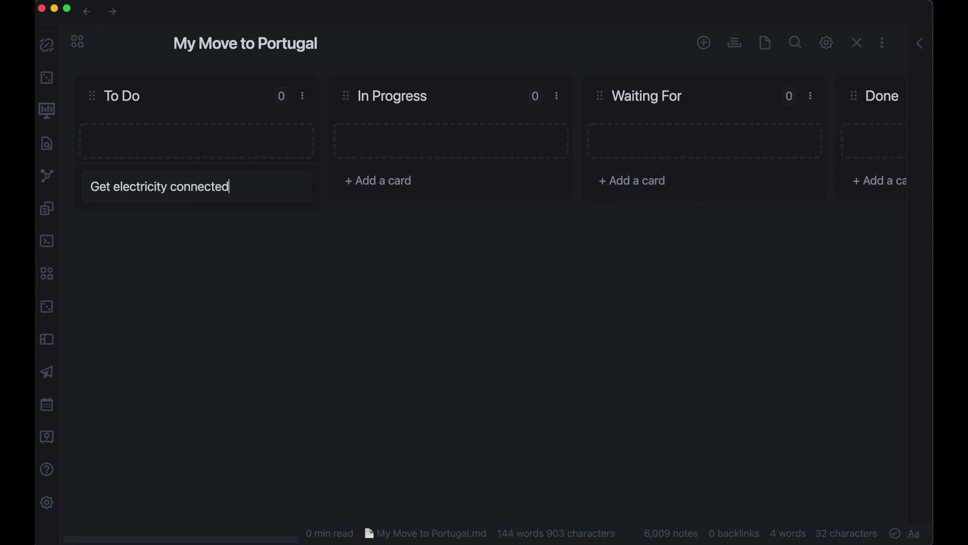
pyautogui.press('Return')
pyautogui.write('Register')
pyautogui.write(' at the local mi')
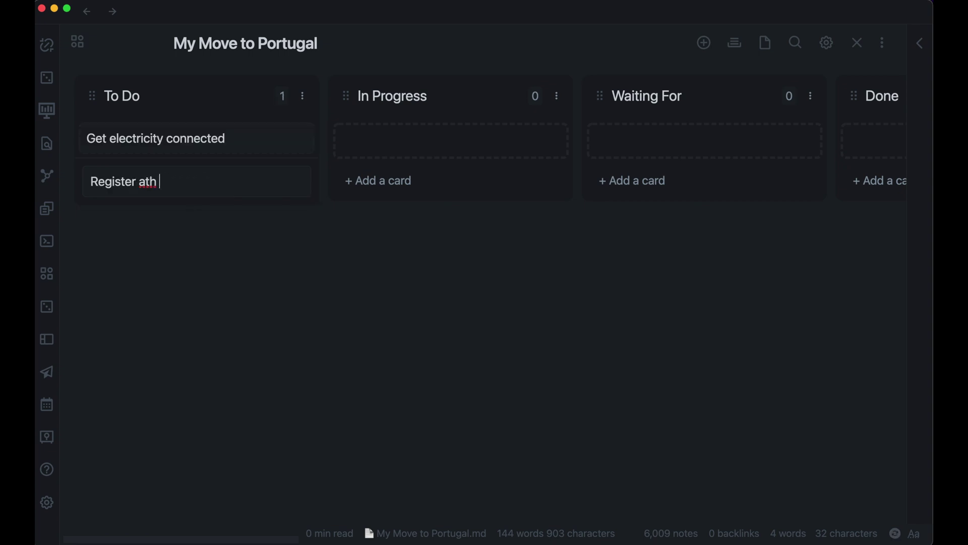
pyautogui.press('BackSpace')
pyautogui.write('unc')
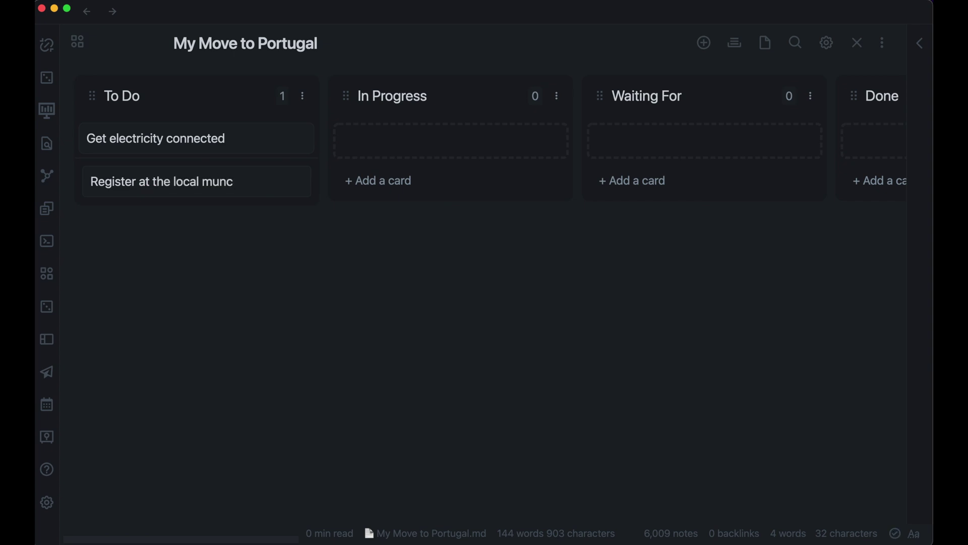
pyautogui.write('iipality')
pyautogui.press('Return')
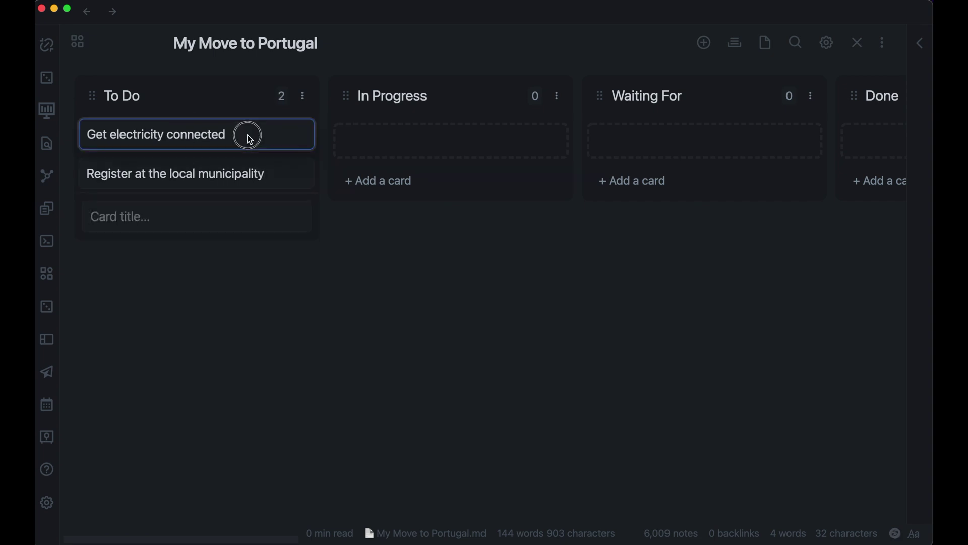
# Move the electricity card to In Progress and the municipality registration card to Waiting For
pyautogui.moveTo(249, 137); pyautogui.dragTo(410, 134)
pyautogui.click(294, 146)
pyautogui.moveTo(294, 146); pyautogui.dragTo(676, 138)
# Add the date June 17, 2022 to the "Get electricity connected" card
pyautogui.click(556, 141)
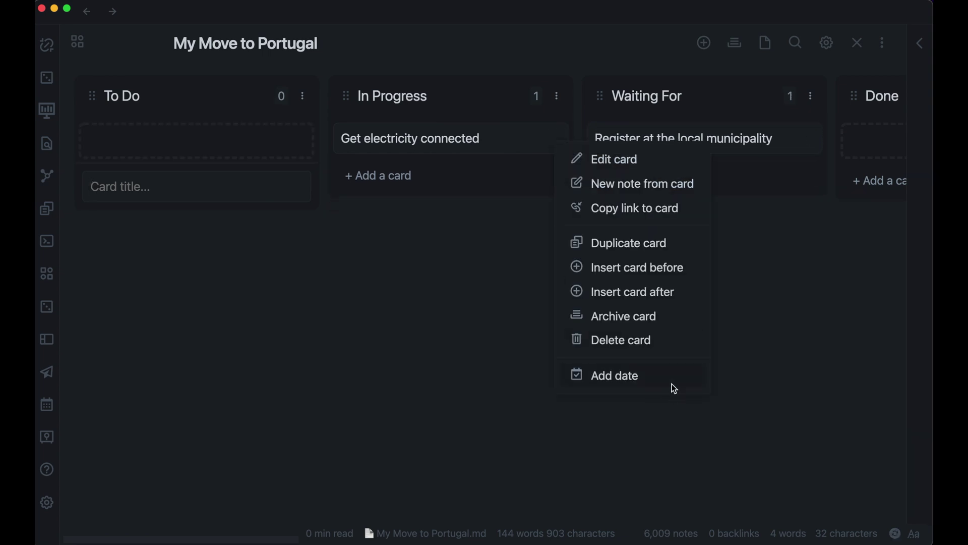
pyautogui.click(633, 384)
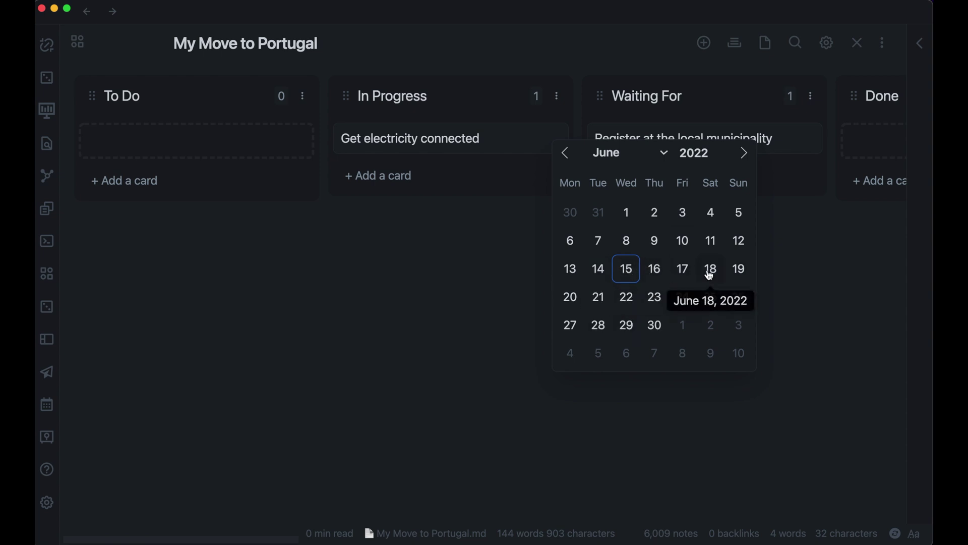
pyautogui.click(688, 274)
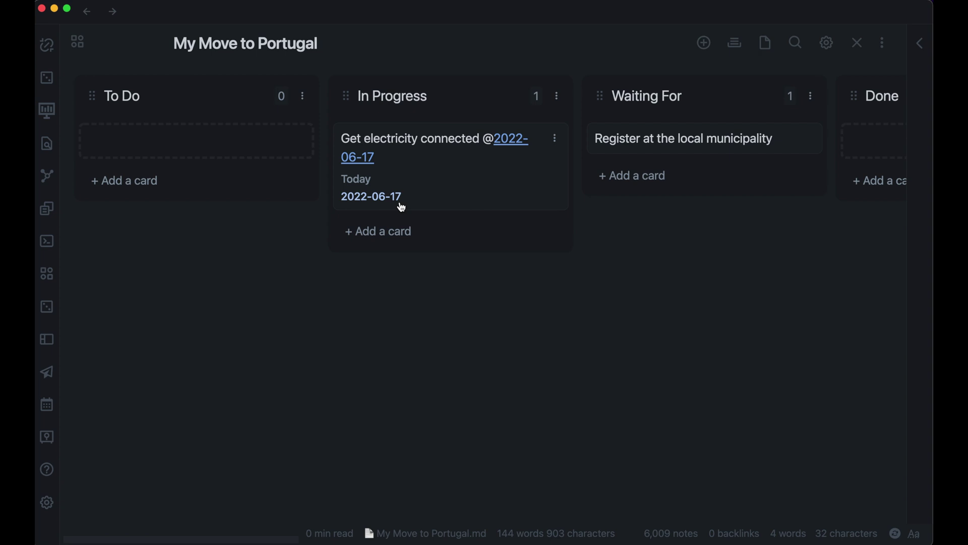
pyautogui.hscroll(4, 535, 206)
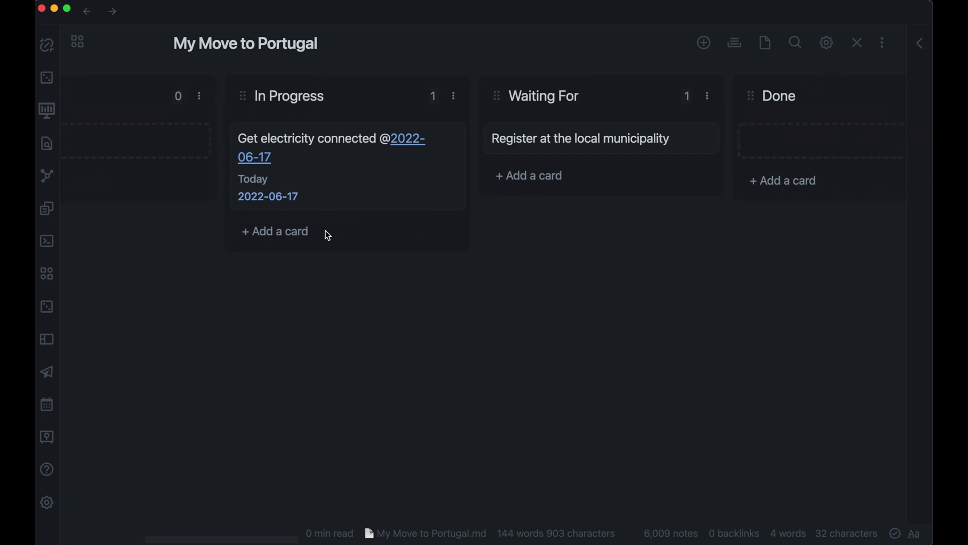